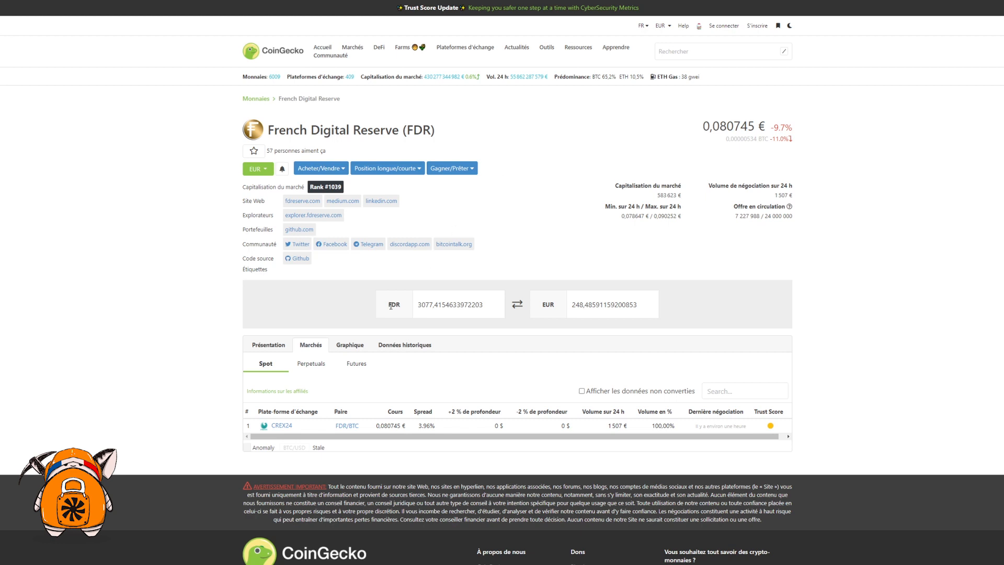
Step: Follow the CREX24 FDR market link onward to the French Digital Reserve homepage
left_click(282, 426)
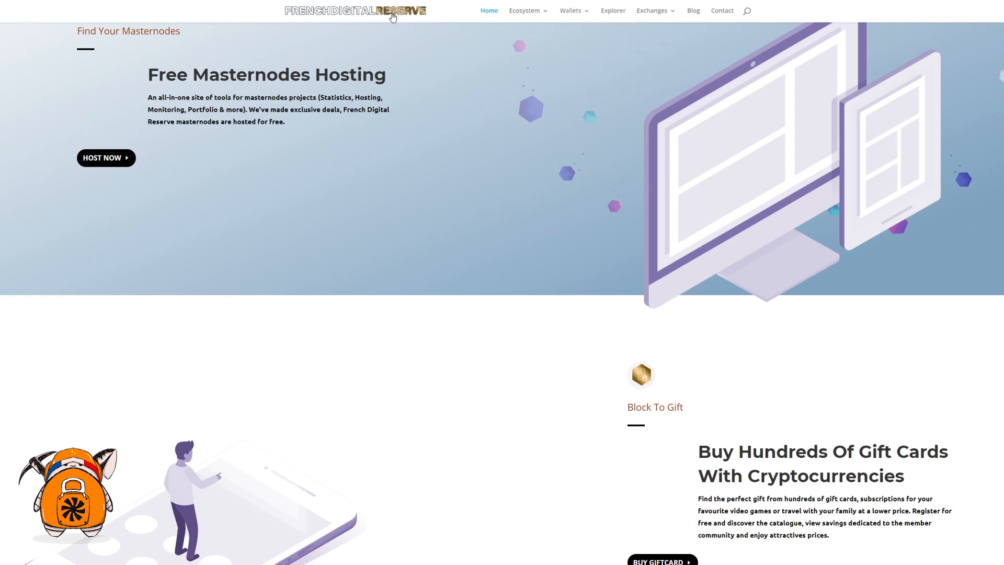
Step: Open the Desktop Wallet release page and download fdr-v2.1.4-win64.zip from Assets
mouse_move(585, 12)
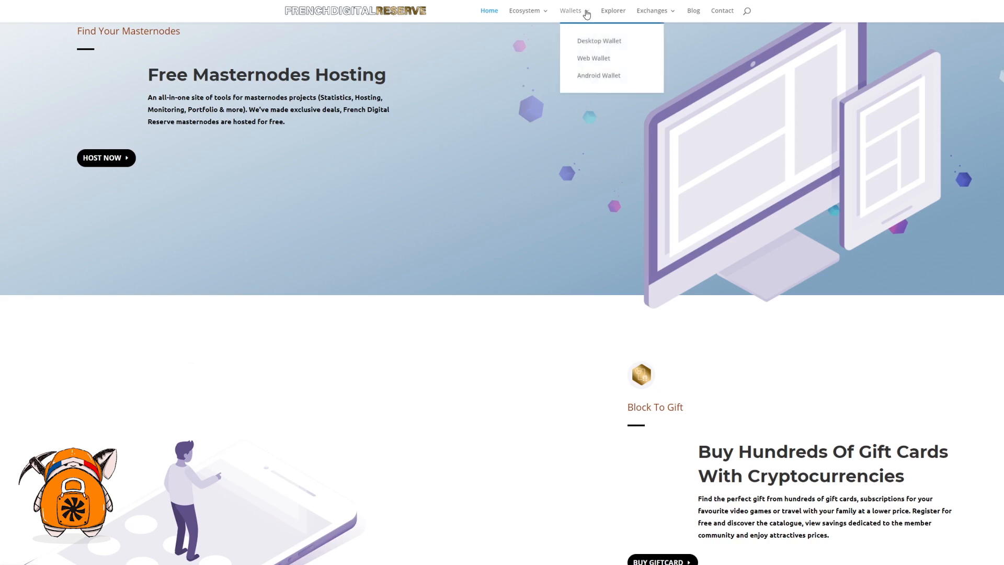
left_click(599, 42)
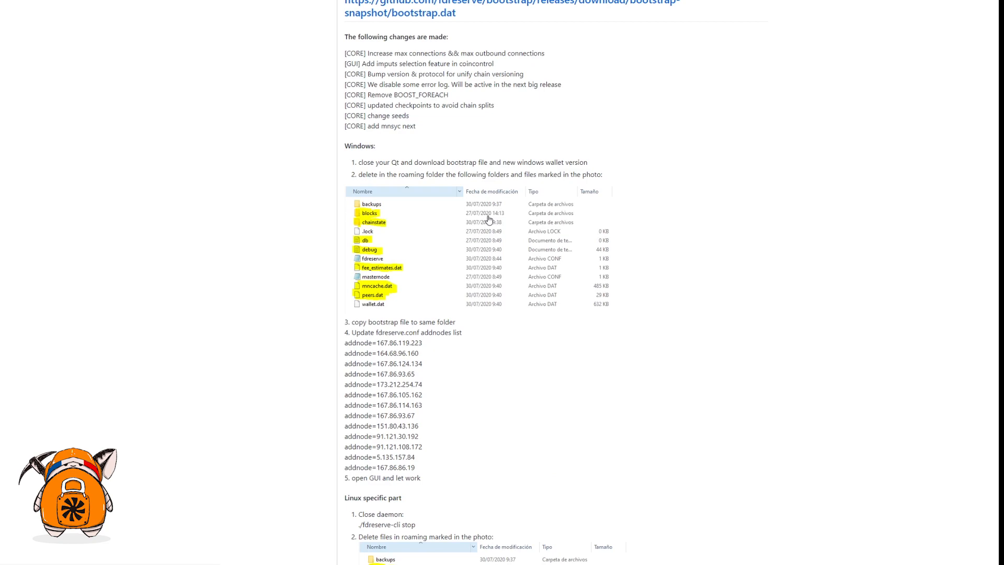
scroll(489, 218, "down", 10)
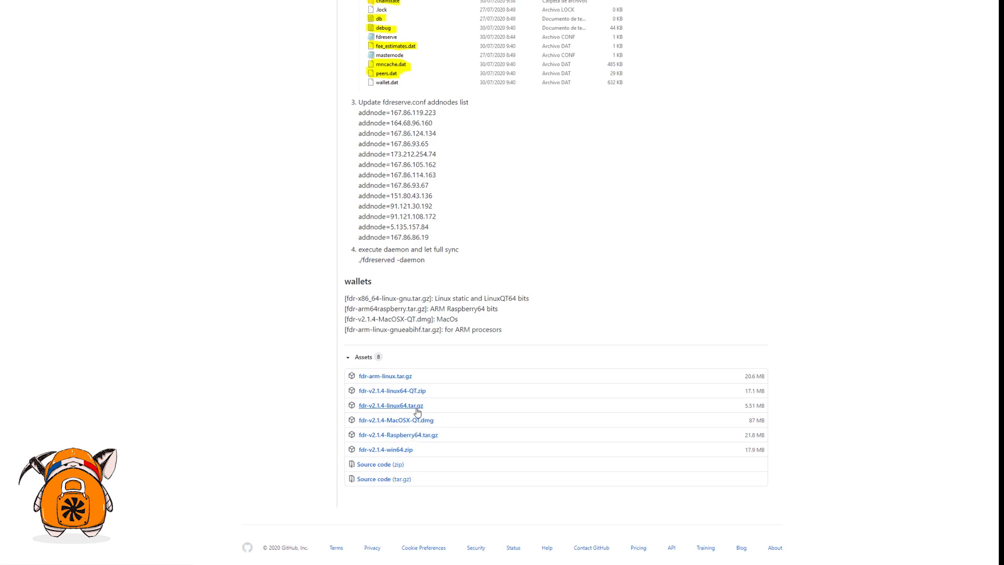
left_click(402, 450)
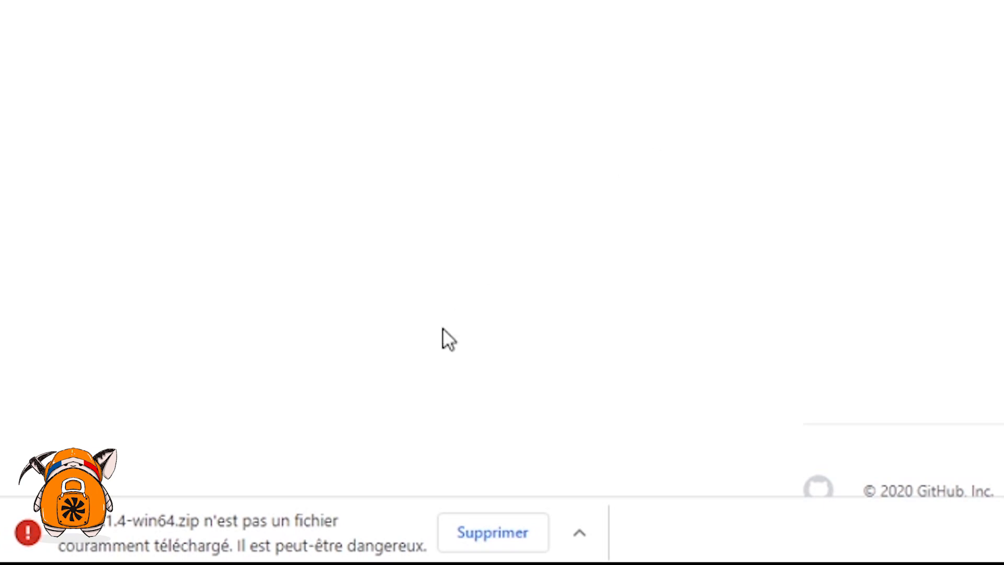
Step: Keep the flagged zip, extract it in Documents\FDR, and launch fdreserve-qt.exe
left_click(575, 538)
left_click(655, 455)
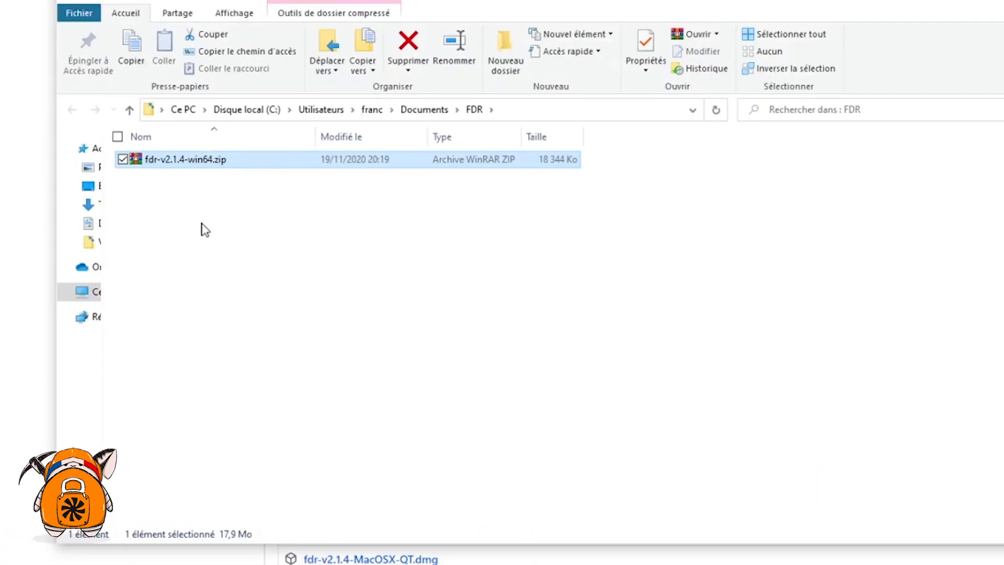
right_click(193, 161)
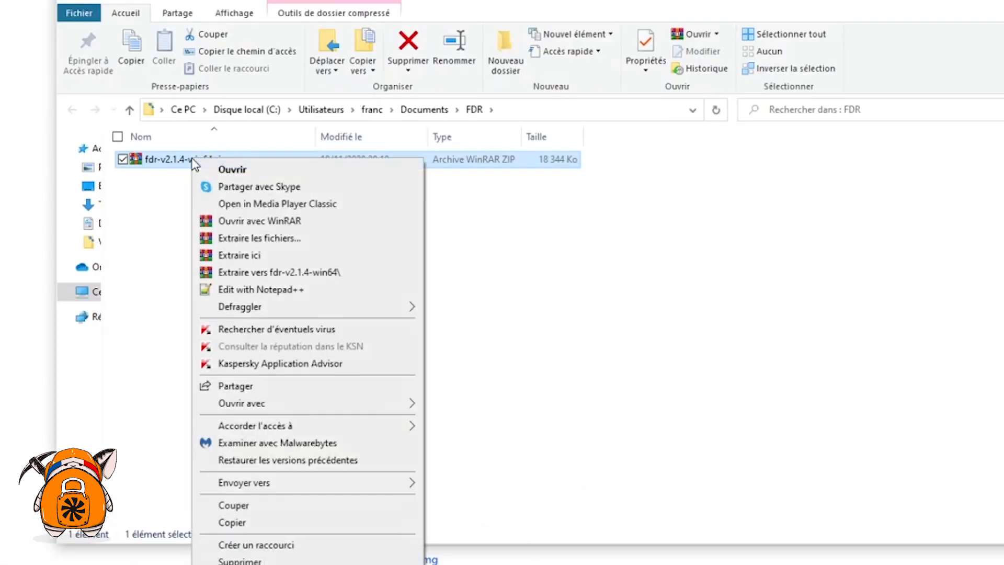
left_click(250, 256)
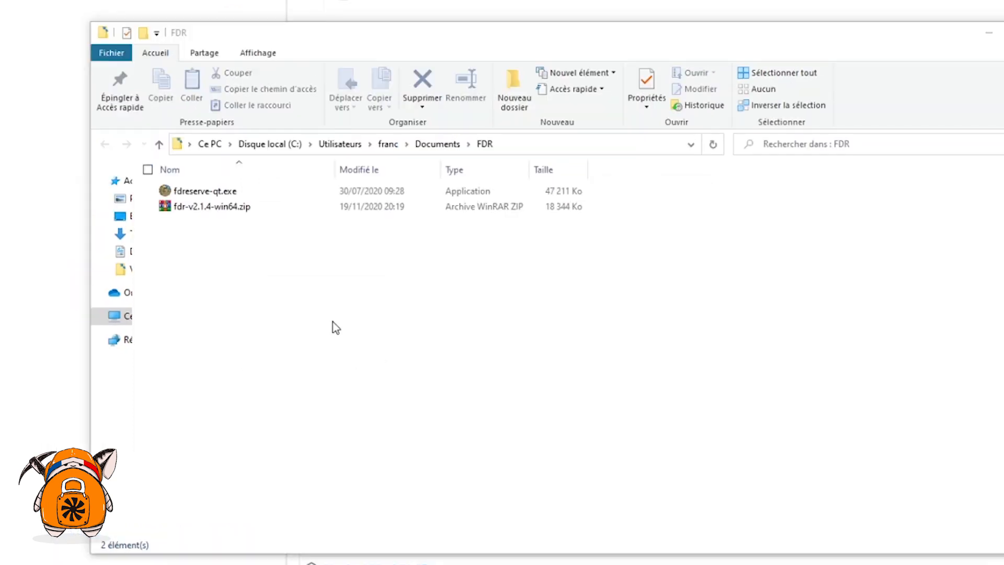
double_click(225, 194)
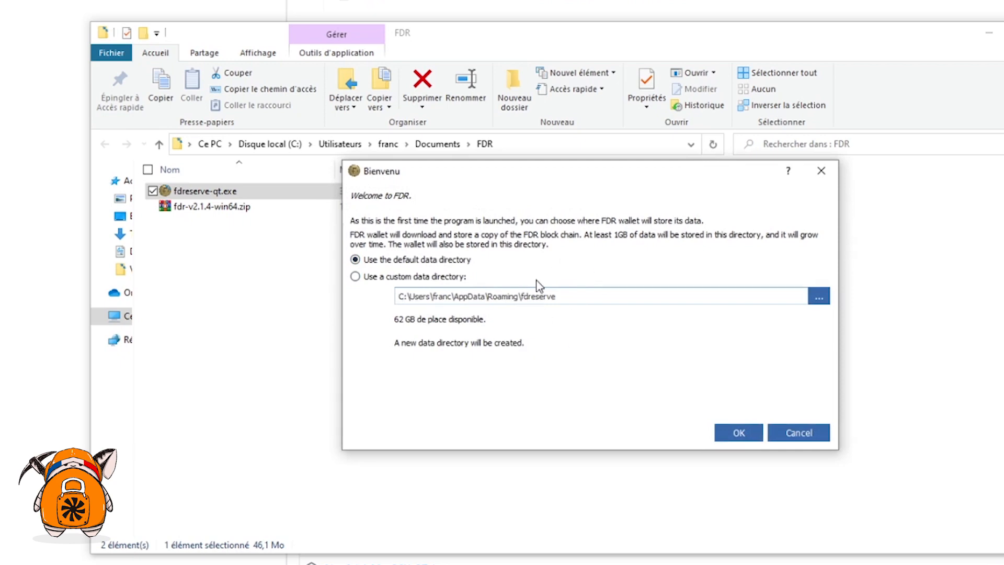
Step: Accept the default data directory and place the unsynced wallet window beside the FDR folder
left_click(732, 433)
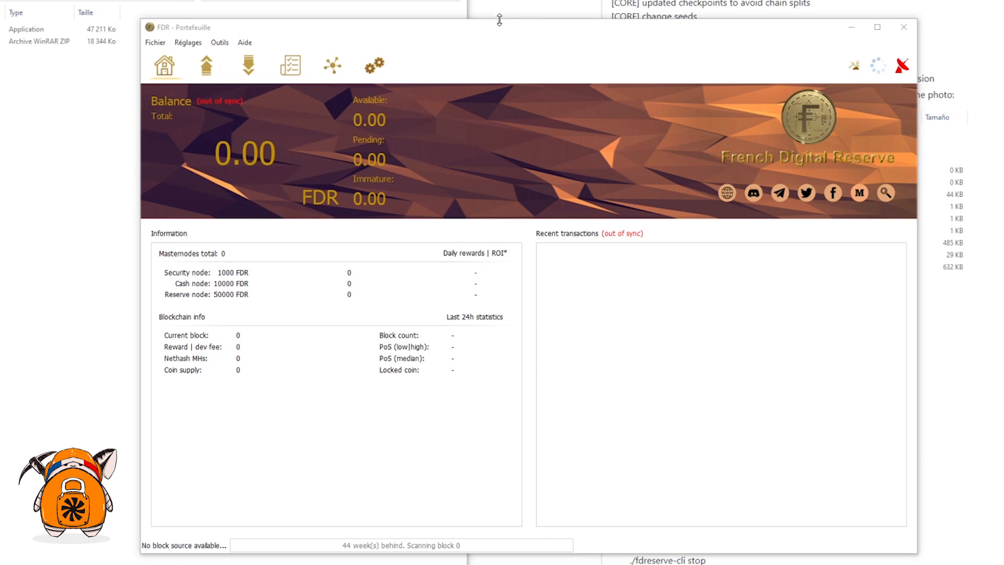
left_click_drag(500, 23, 455, 42)
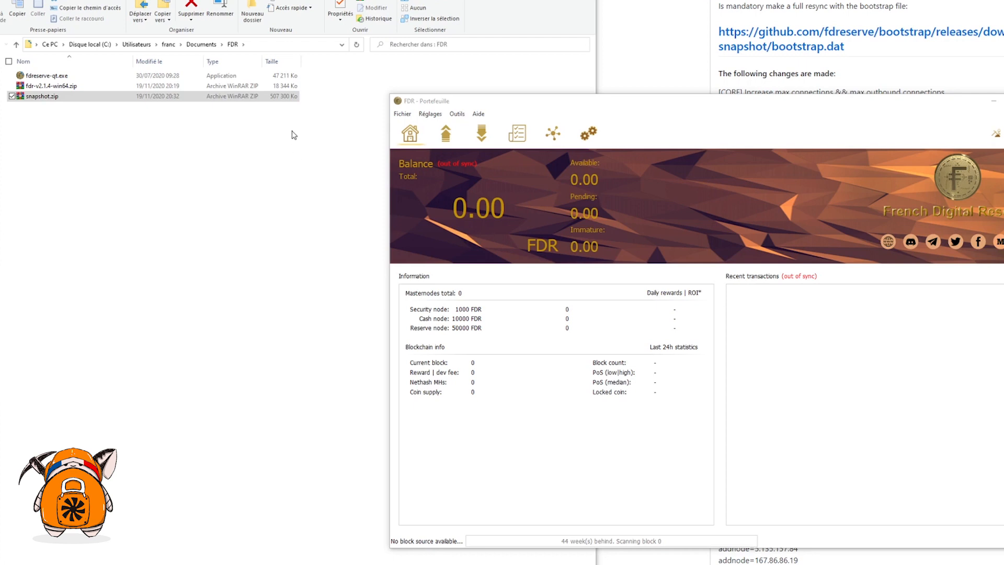
left_click(172, 98)
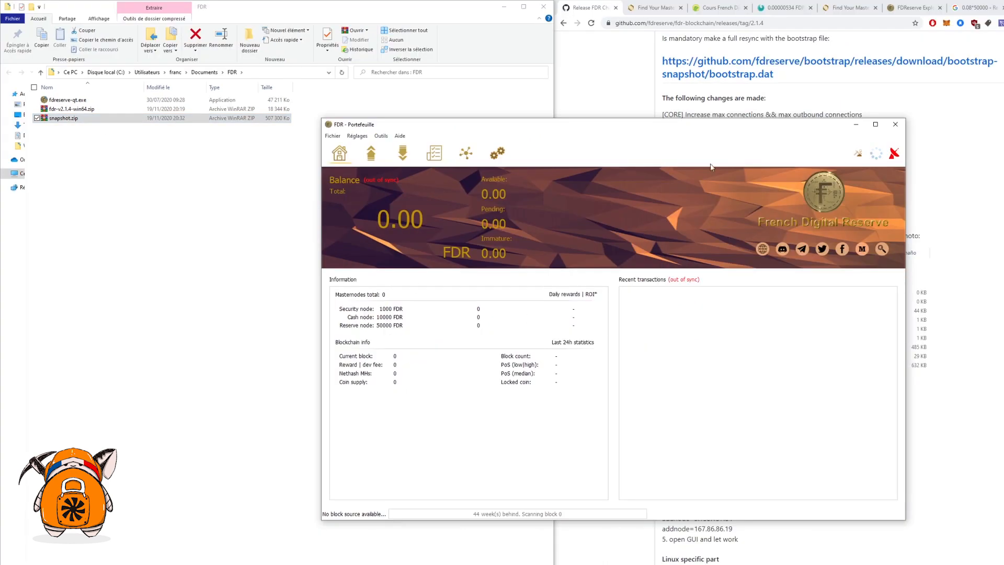
left_click_drag(662, 129, 652, 115)
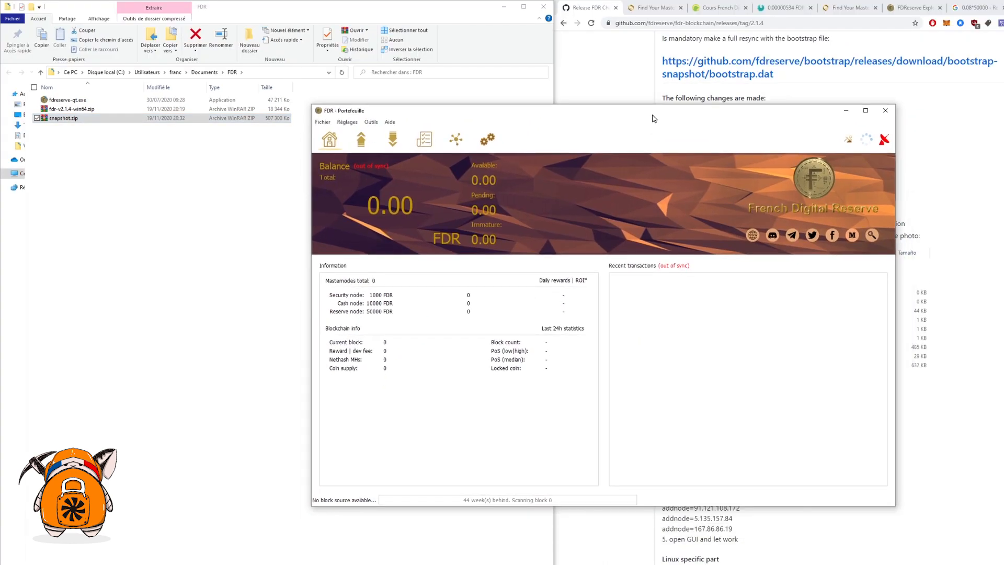
Step: Close the wallet and view the AppData\Roaming\fdreserve folder with hidden items shown
left_click(886, 115)
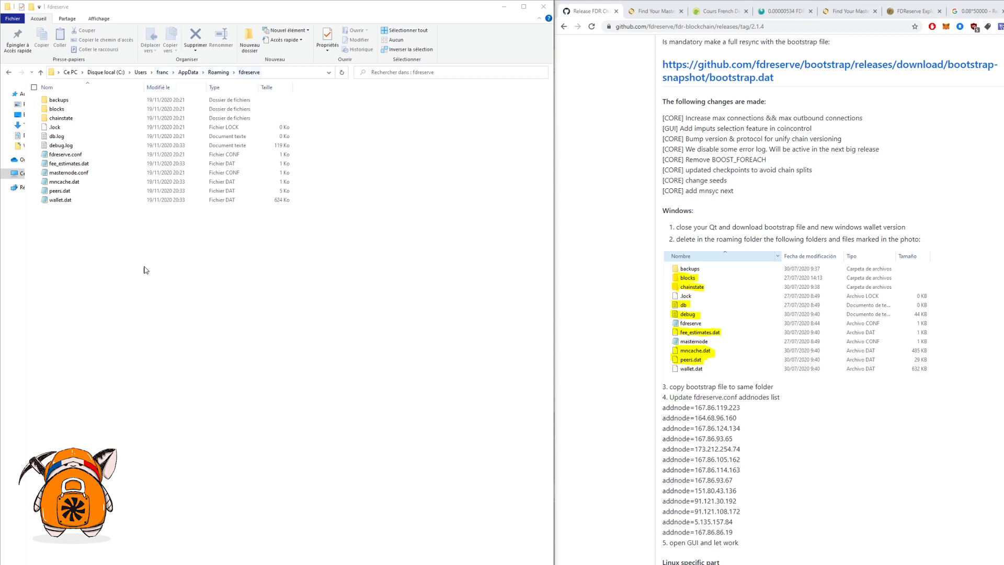
left_click_drag(325, 369, 74, 98)
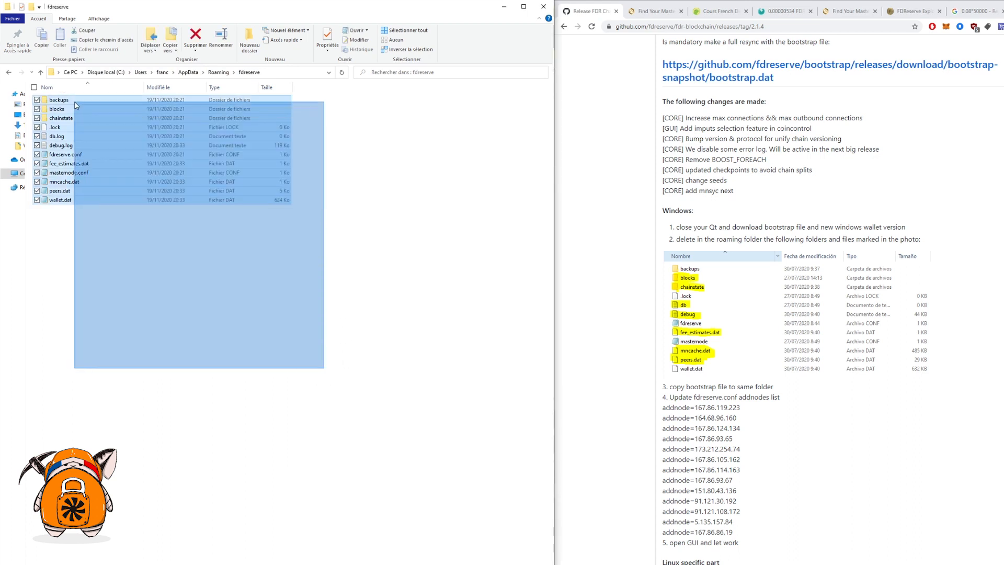
left_click(141, 288)
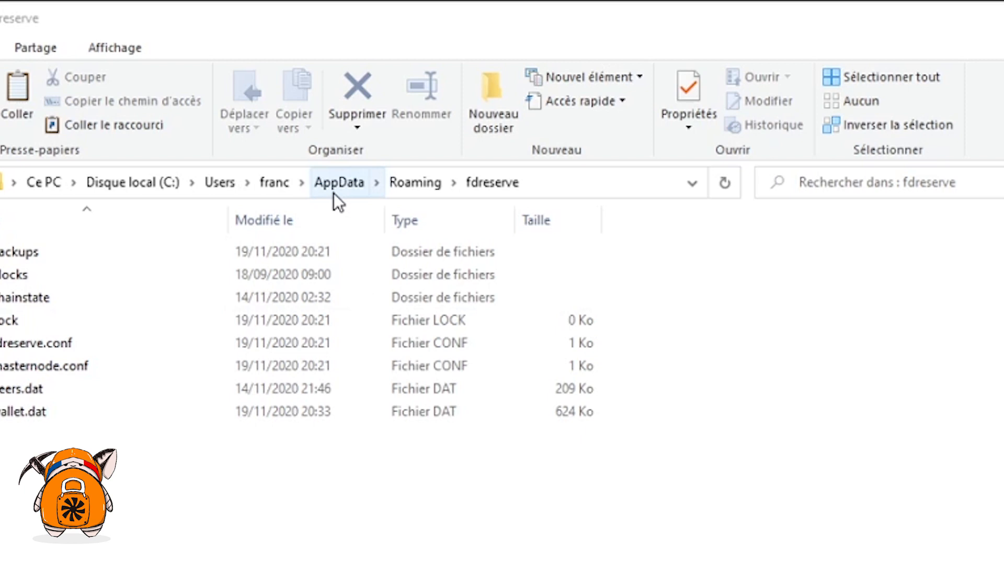
left_click(109, 47)
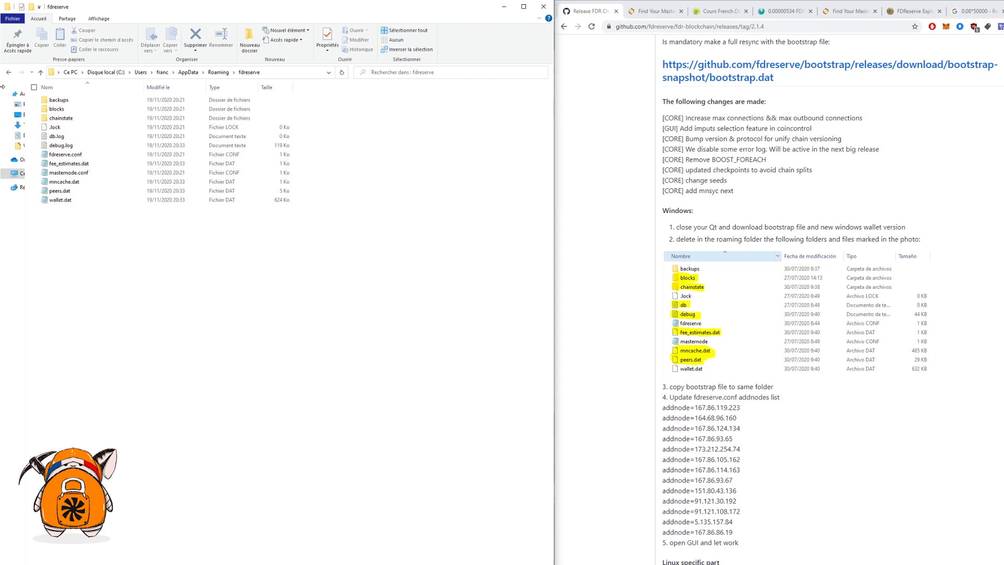
Step: Delete the blocks and chainstate folders plus db.log and debug.log
left_click(80, 109)
key("Delete")
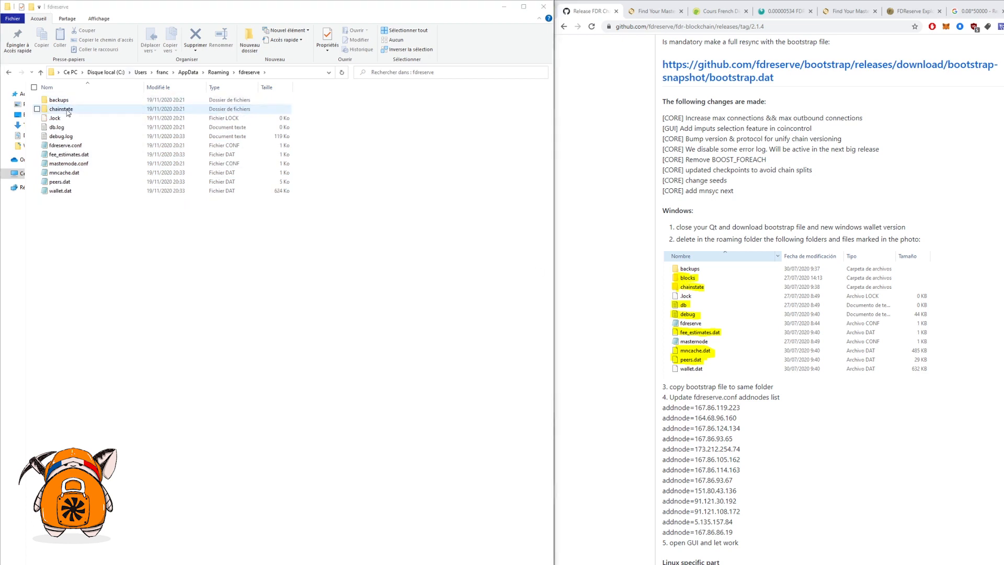
left_click(67, 111)
key("Delete")
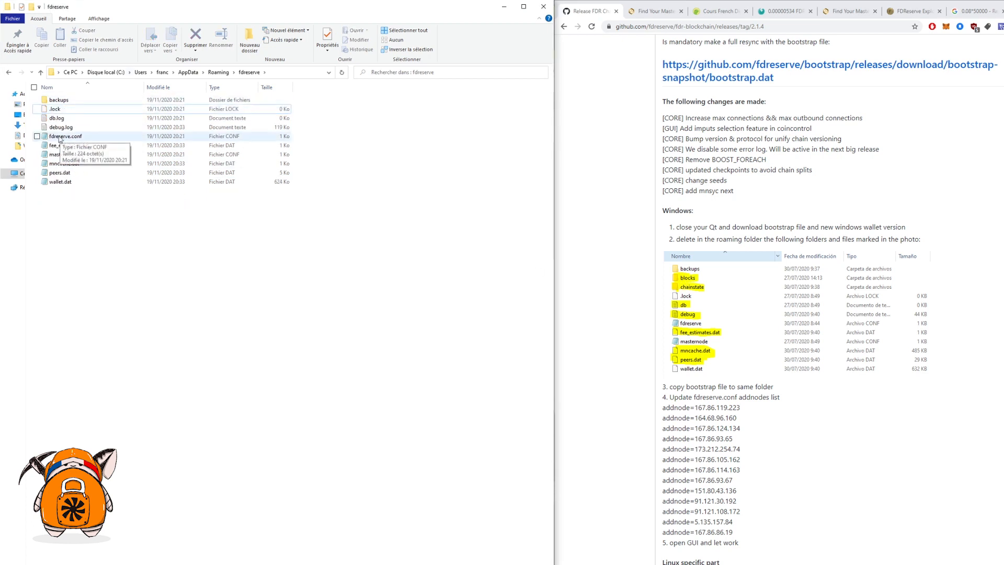
left_click(60, 120)
key("Delete")
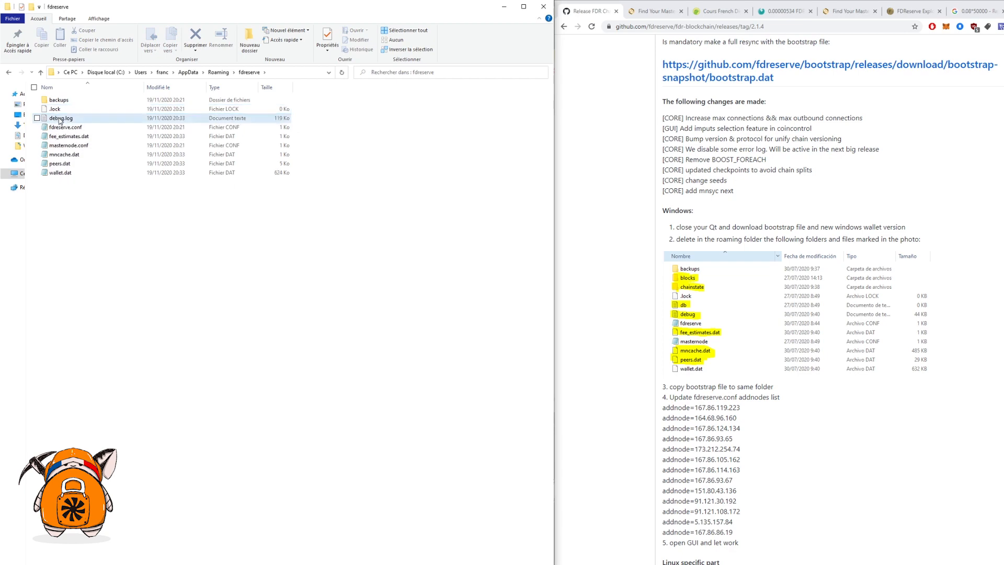
left_click(61, 119)
key("Delete")
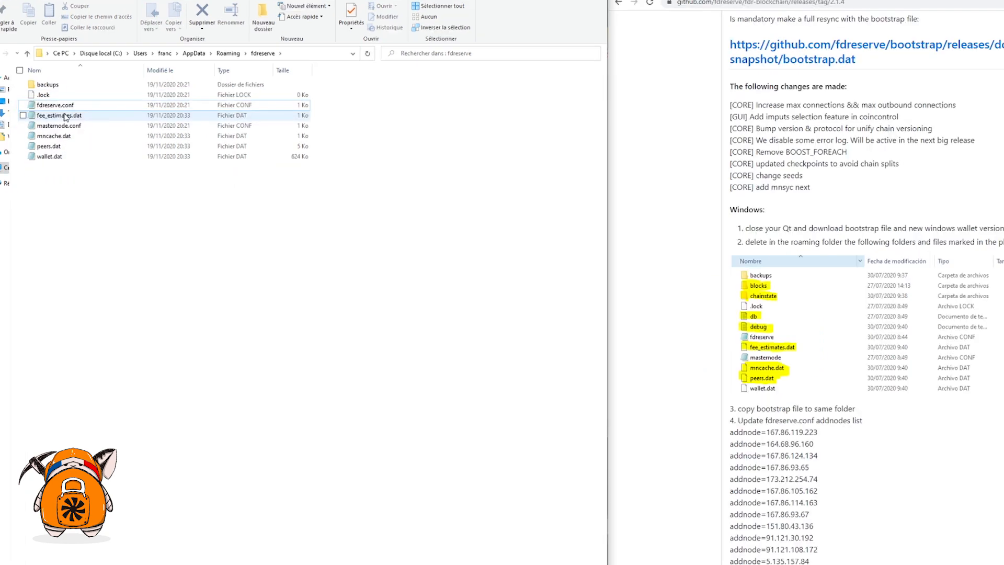
Step: Delete fee_estimates.dat, mncache.dat and peers.dat from the fdreserve folder
left_click(64, 116)
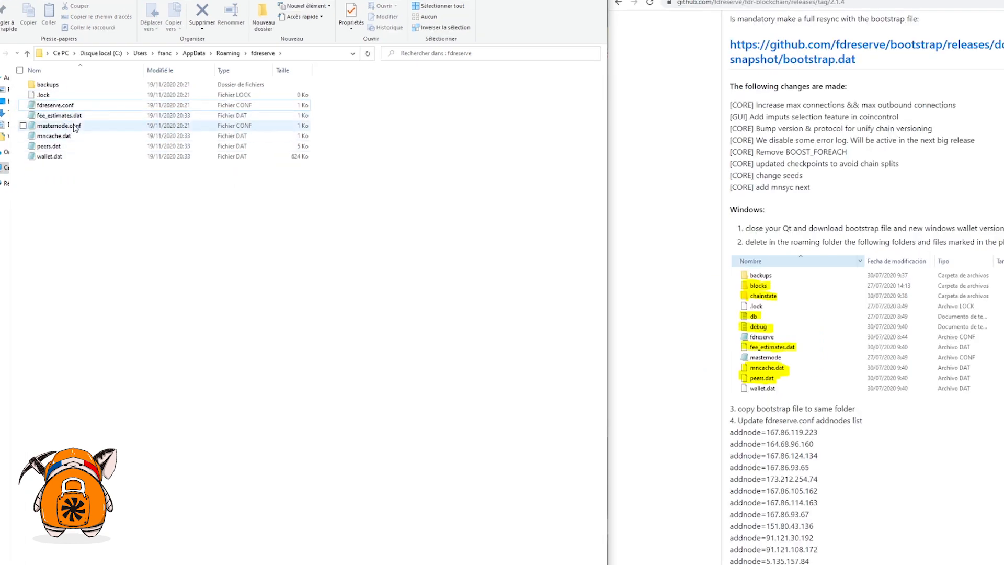
key("Delete")
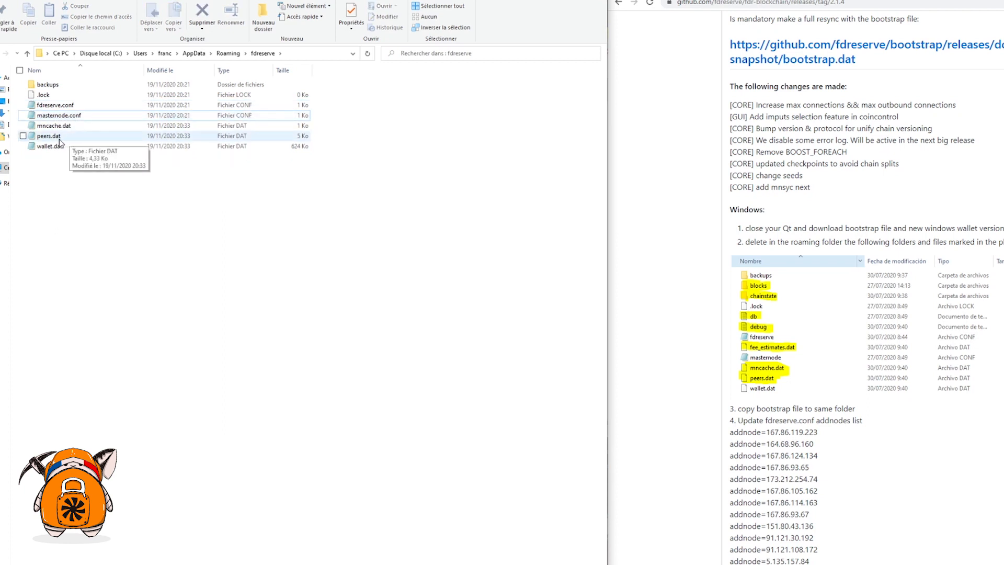
left_click(60, 128)
key("Delete")
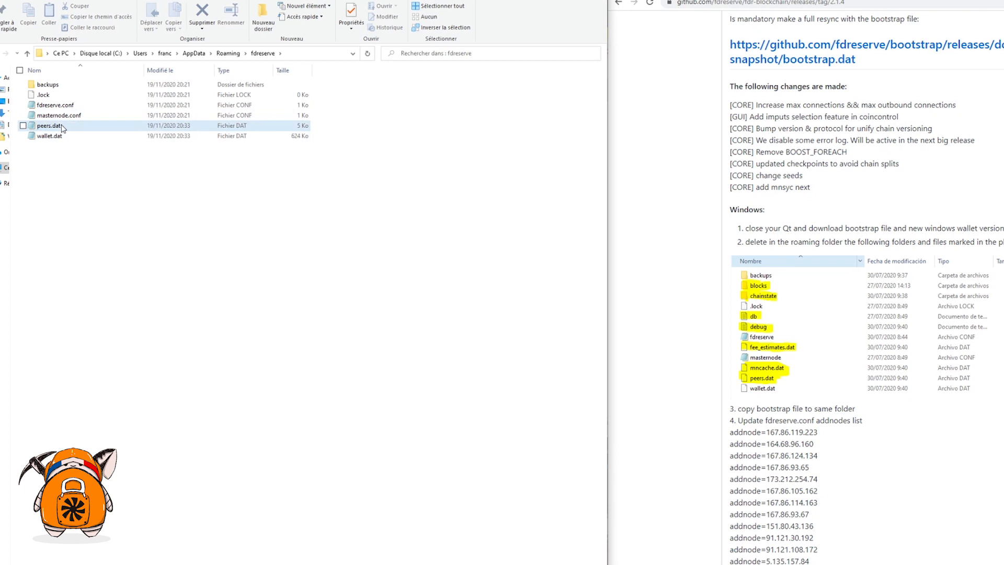
left_click(61, 128)
key("Delete")
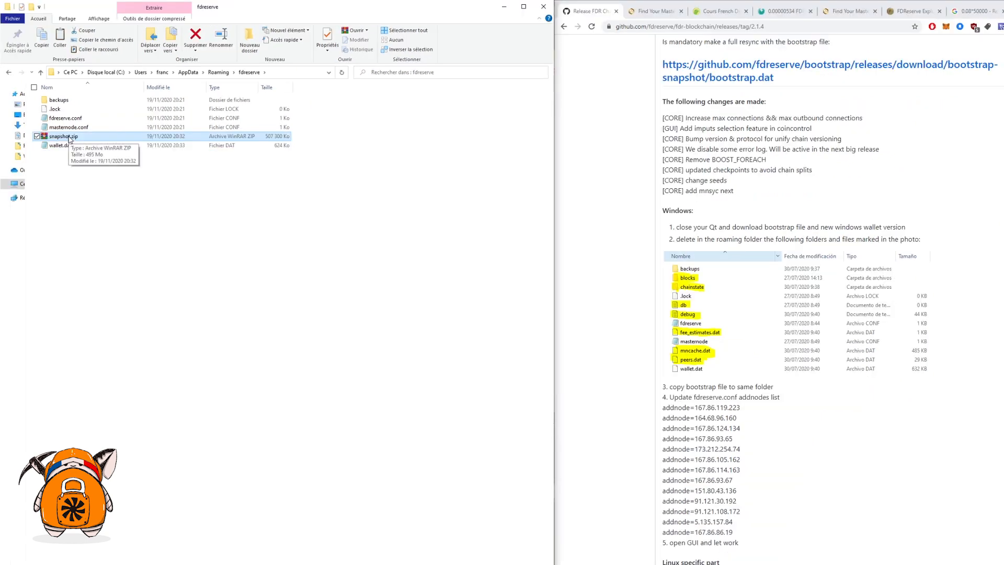
Step: Extract snapshot.zip into the data folder and relaunch fdreserve-qt.exe to resume syncing at block 446726
right_click(69, 137)
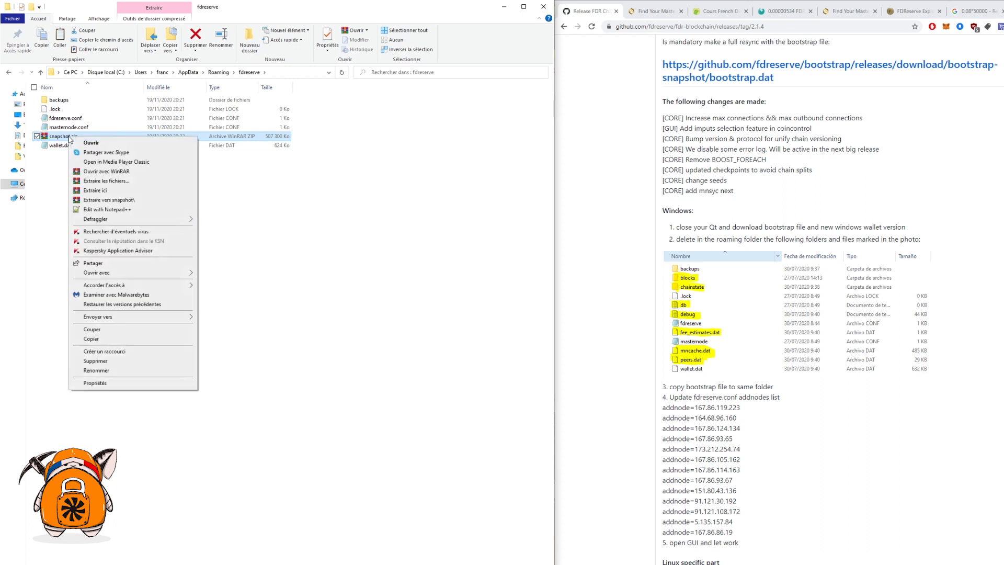
left_click(94, 191)
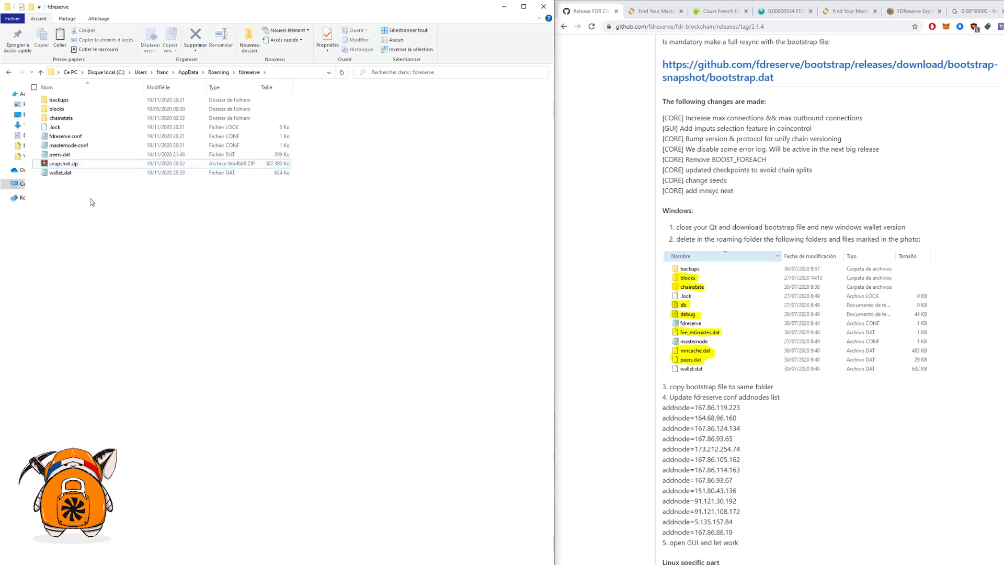
right_click(72, 167)
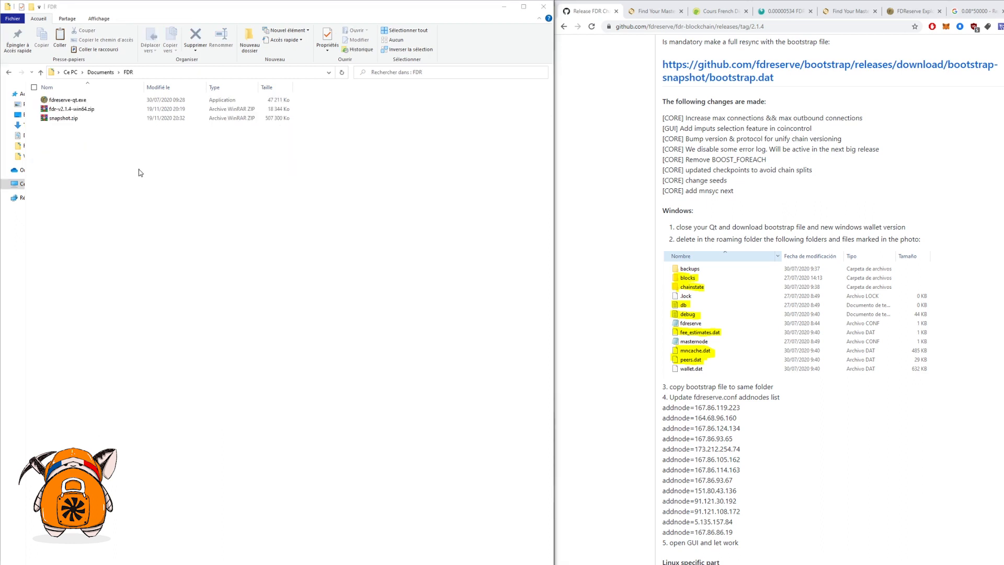
double_click(79, 100)
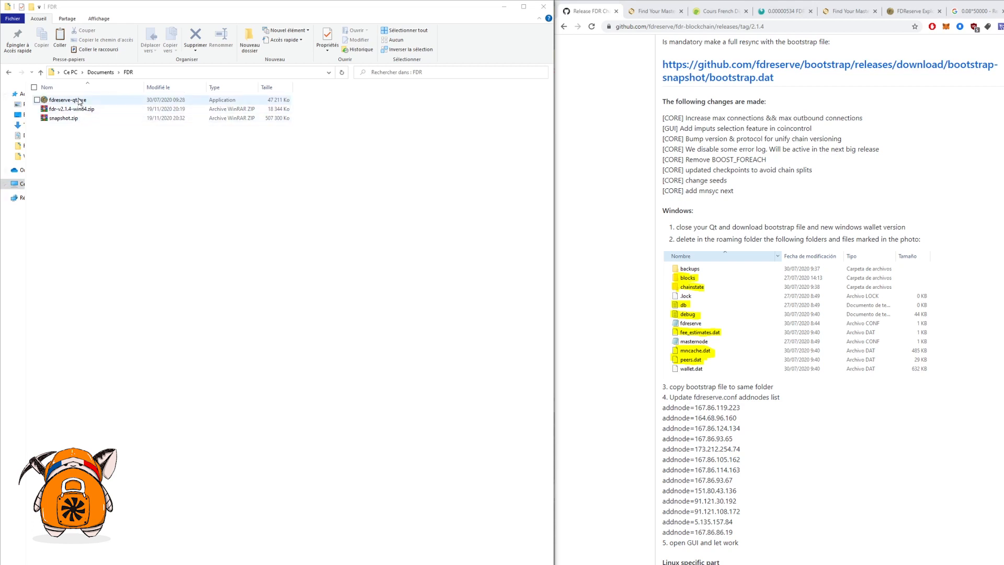
mouse_move(495, 502)
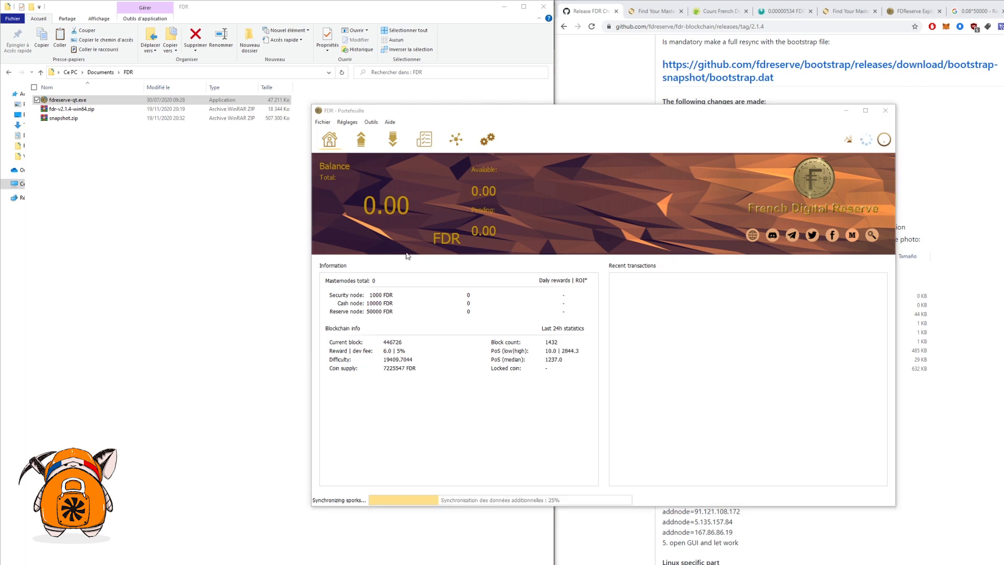
Step: Tick Enable coin control features on Portefeuille and Map port using UPnP on Network
left_click(341, 125)
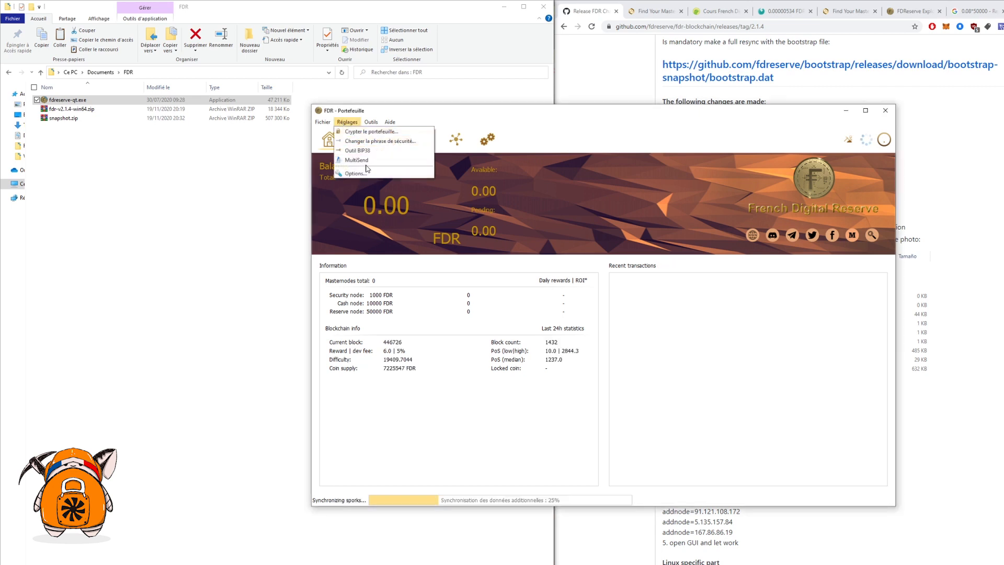
left_click(359, 176)
left_click(467, 176)
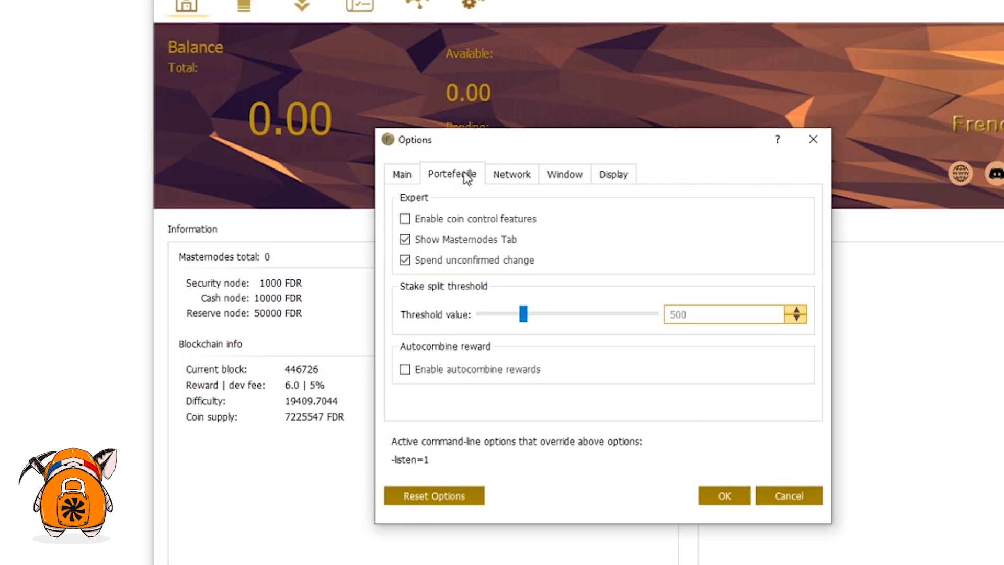
left_click(405, 219)
left_click(518, 182)
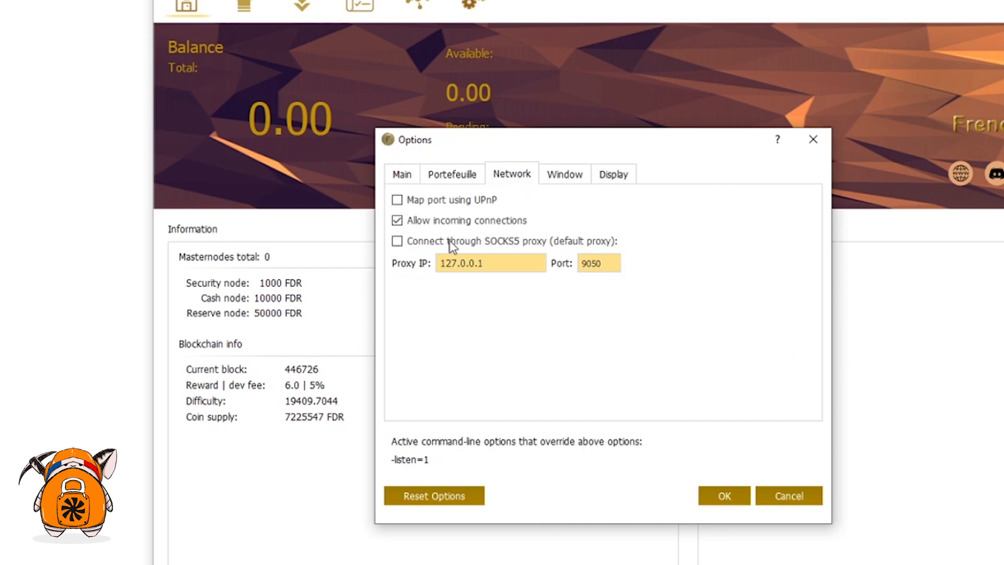
left_click(398, 201)
left_click(731, 493)
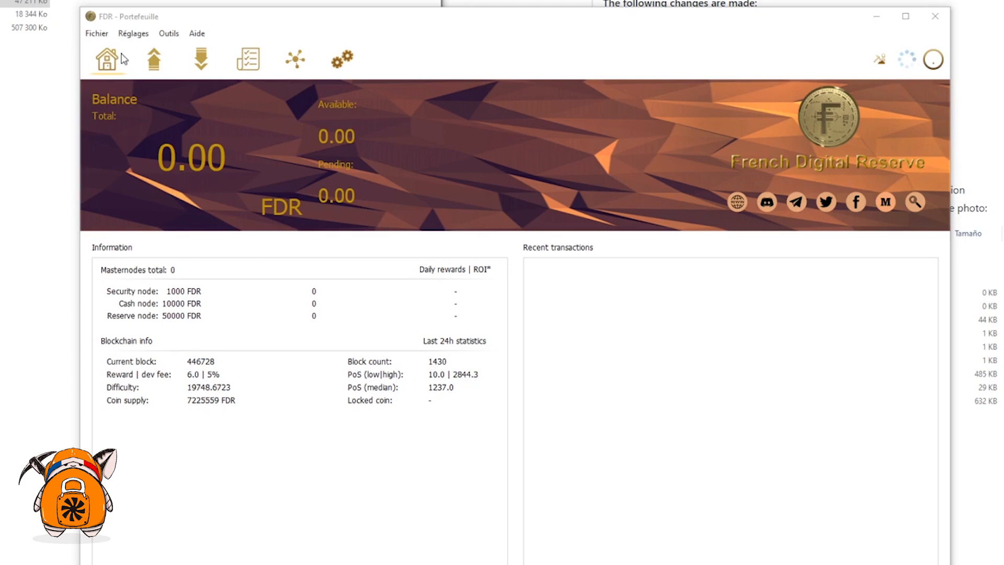
Step: Add a new receiving address labelled WALLET_FDM next to the Deposit address
left_click(105, 34)
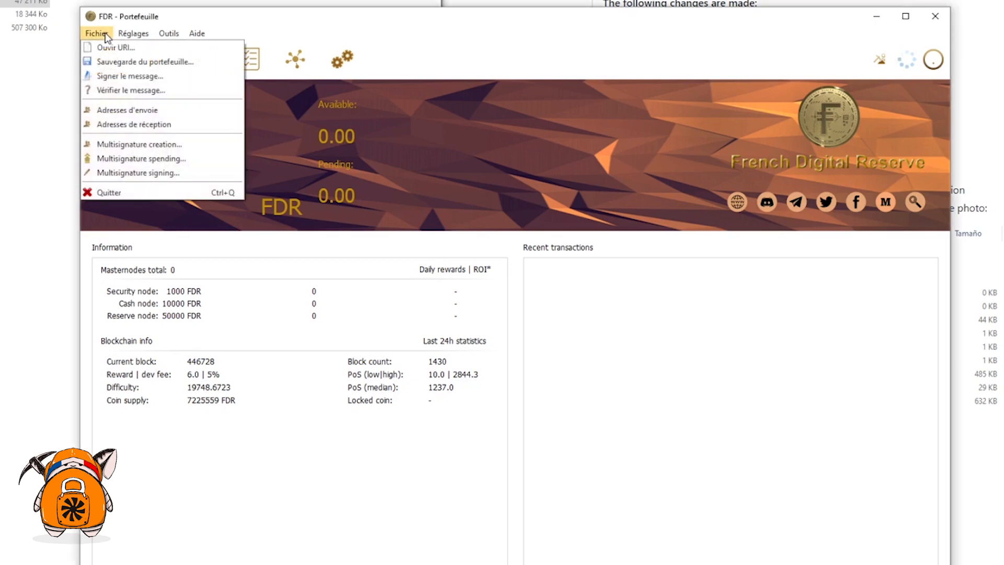
left_click(123, 124)
double_click(438, 241)
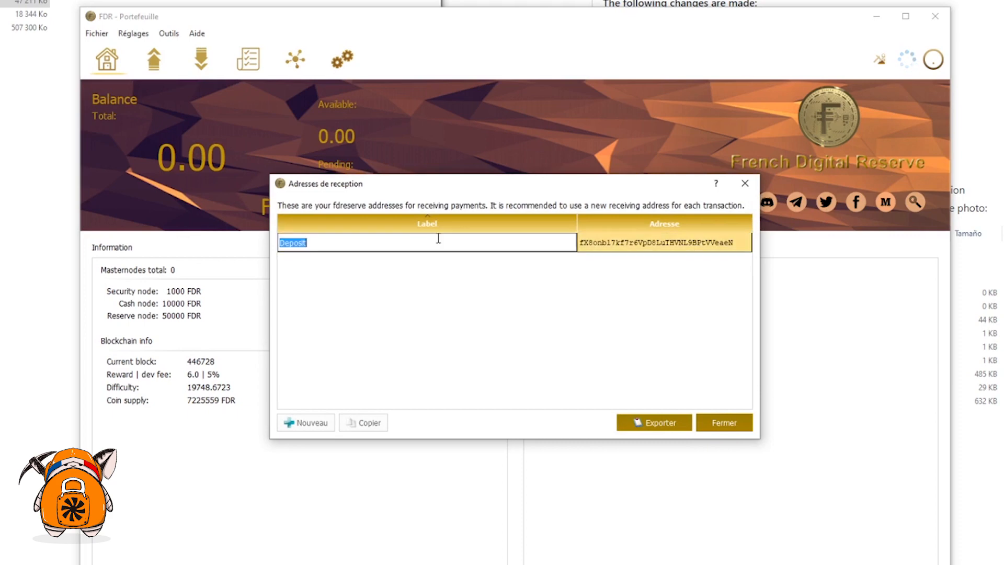
left_click(384, 341)
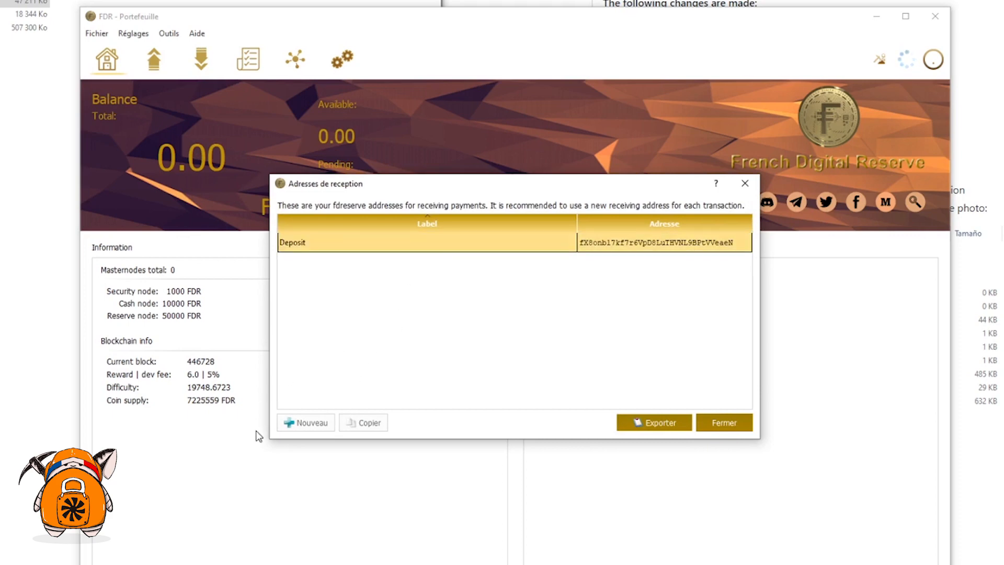
left_click(306, 422)
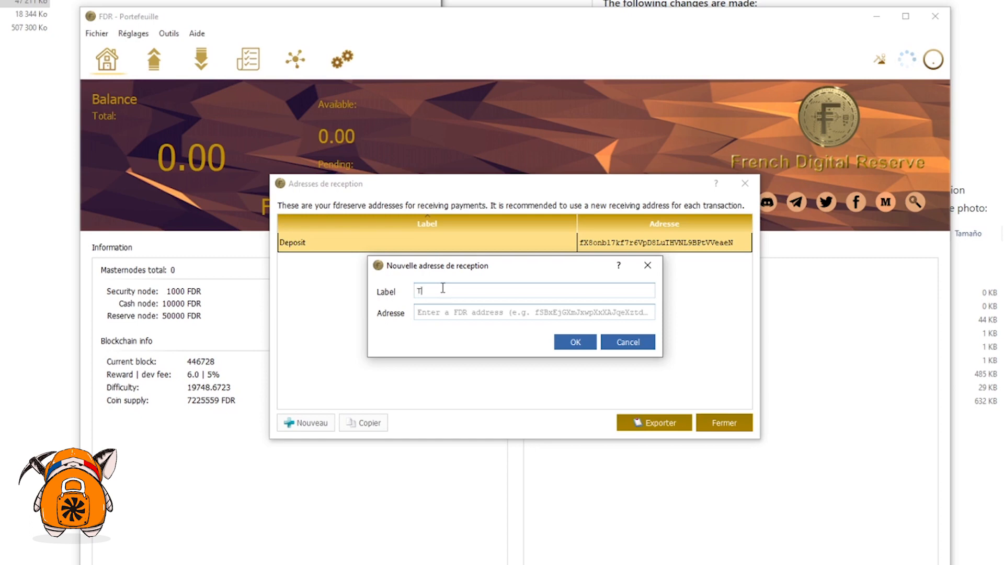
type("WALLET")
type("_FDM")
left_click(571, 347)
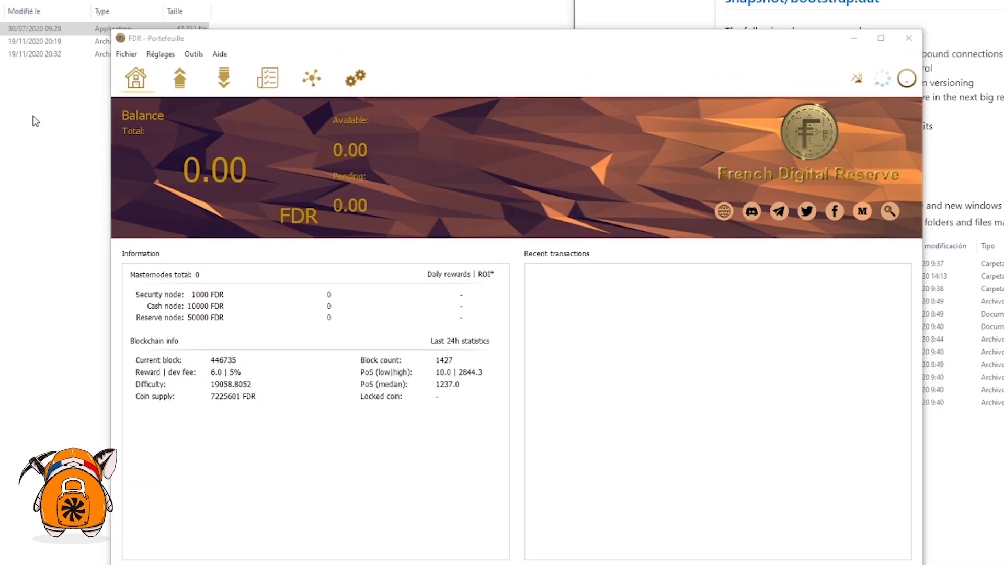
Step: Open fdreserve.conf from Outils and delete its old addnode lines
left_click(194, 55)
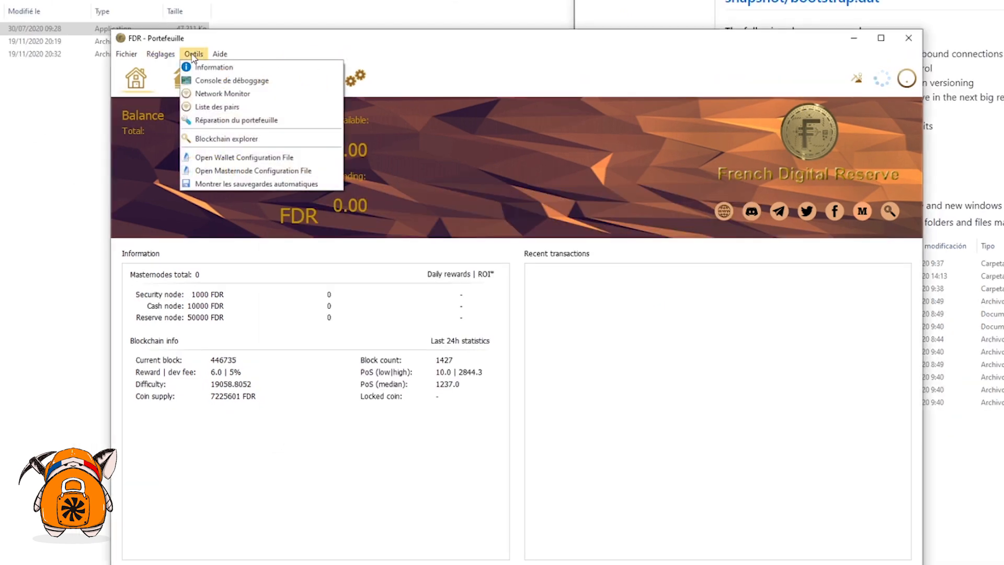
left_click(233, 157)
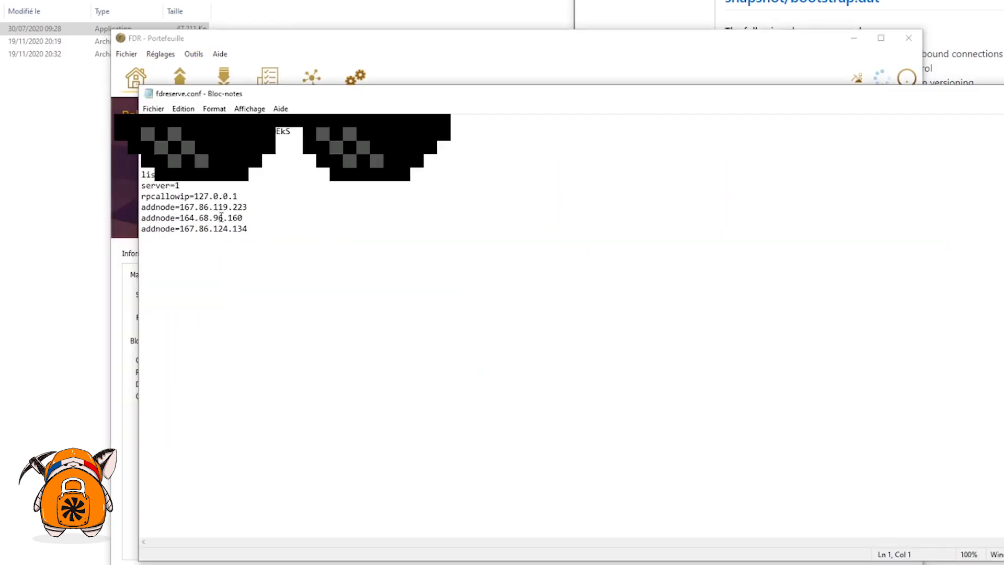
left_click_drag(271, 230, 141, 207)
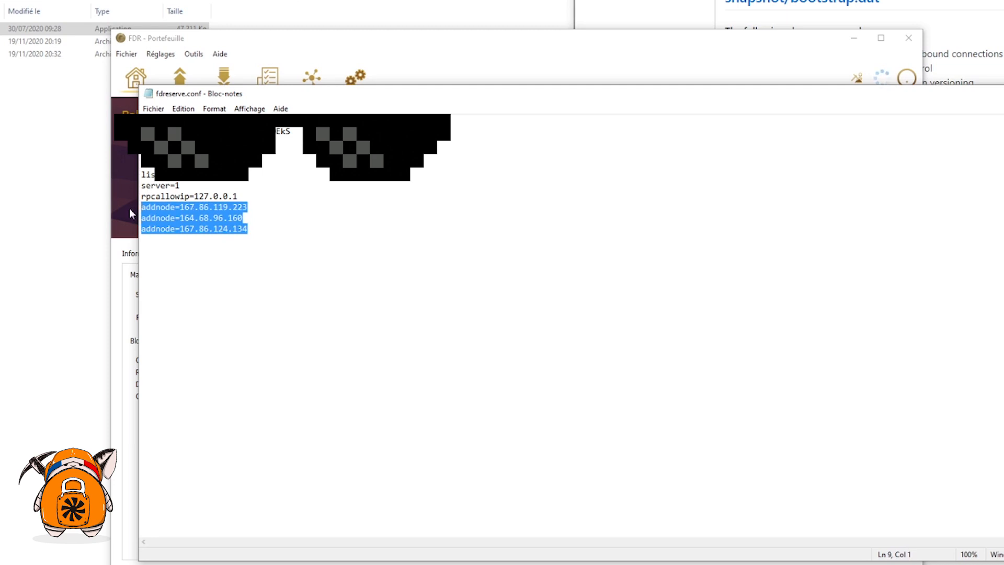
key("Delete")
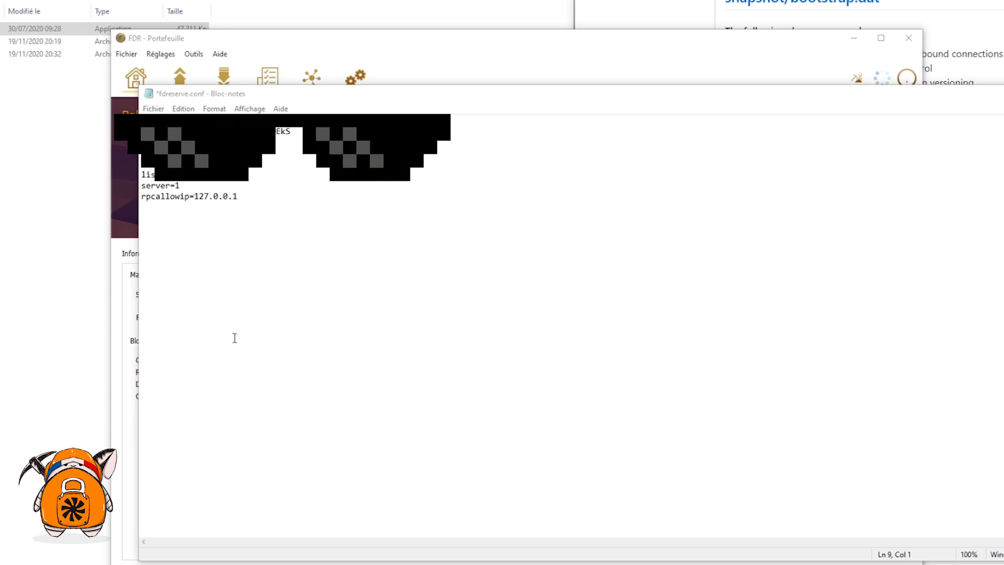
Step: Paste the thirteen addnode entries from the release notes, save fdreserve.conf and close Notepad
left_click(159, 215)
right_click(159, 213)
left_click(189, 263)
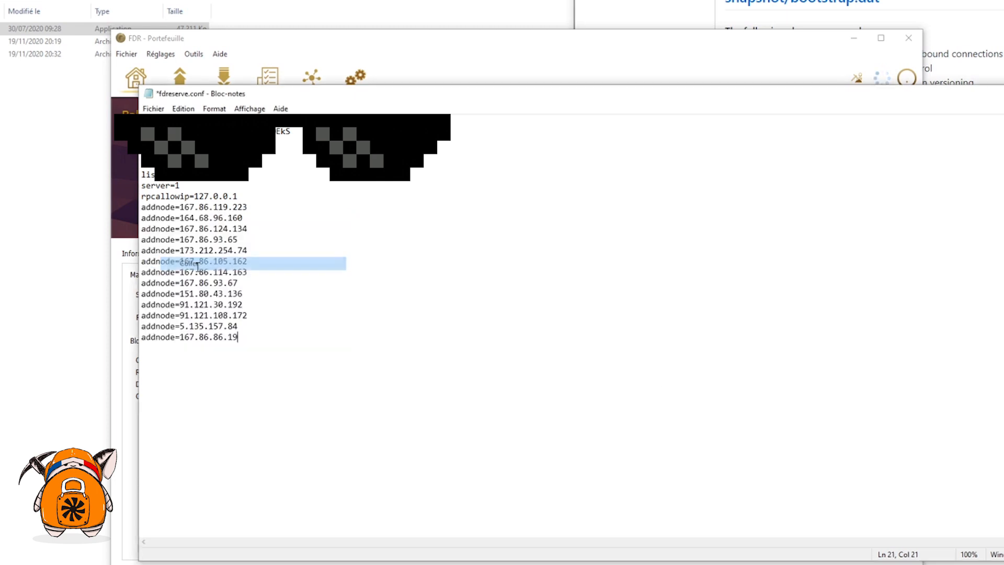
left_click(847, 22)
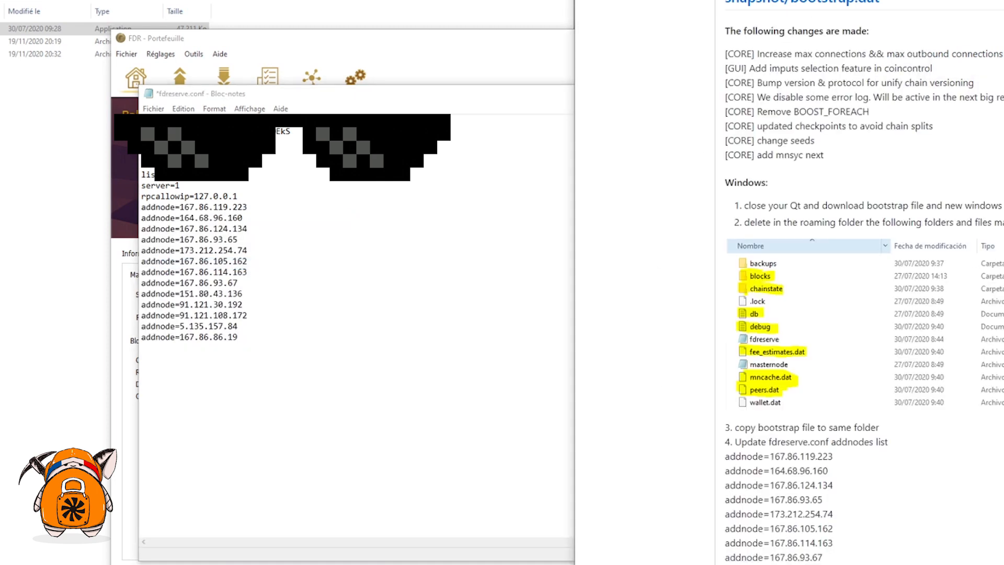
left_click_drag(836, 563, 721, 456)
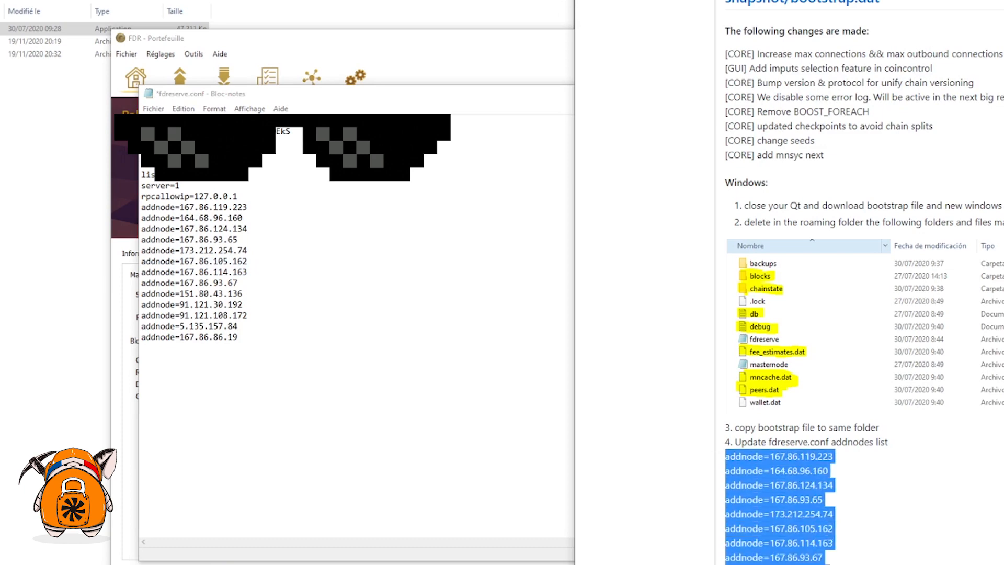
left_click(153, 108)
left_click(266, 162)
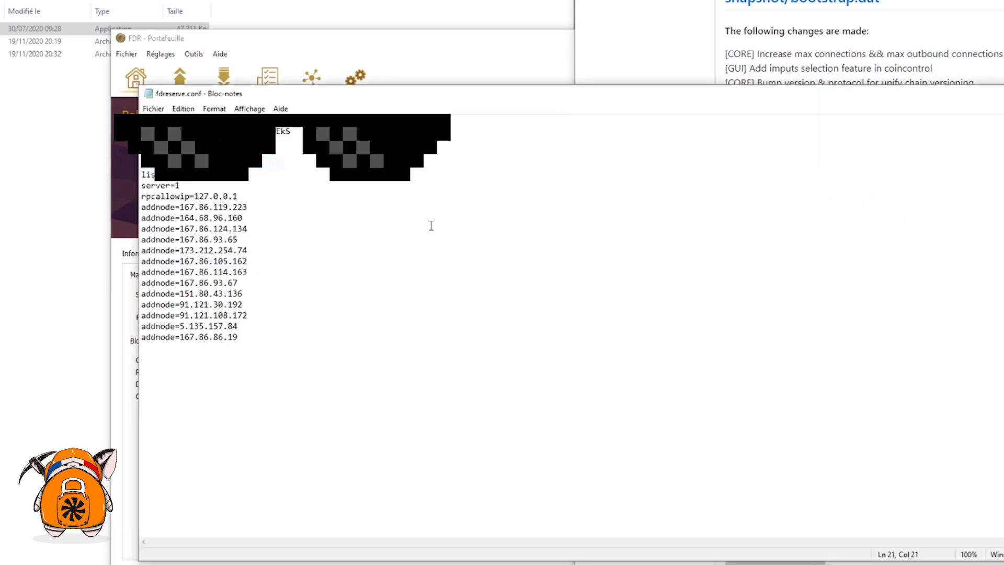
left_click(986, 97)
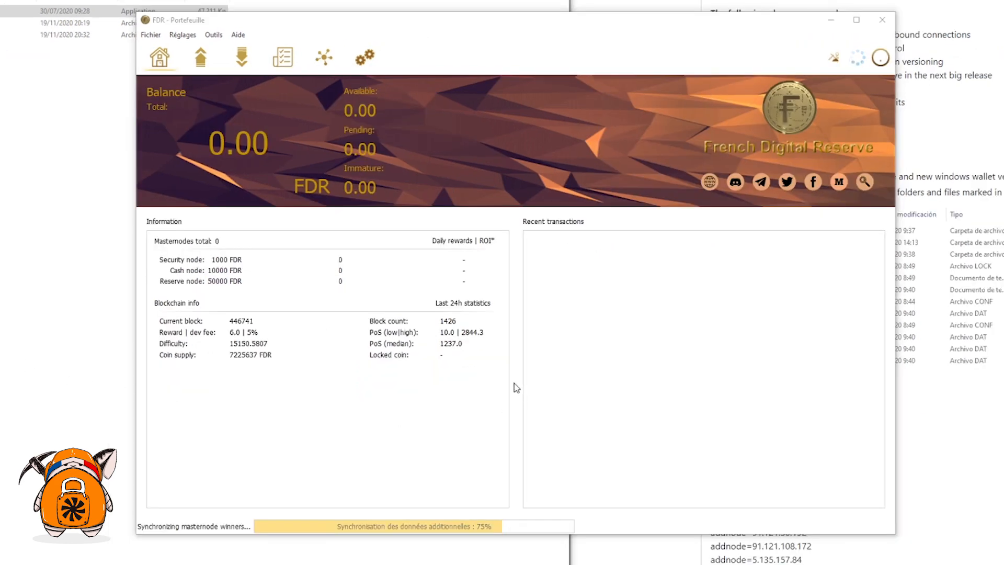
Step: Encrypt the wallet with a passphrase from Réglages, then unlock it with the toolbar lock icon
left_click(177, 36)
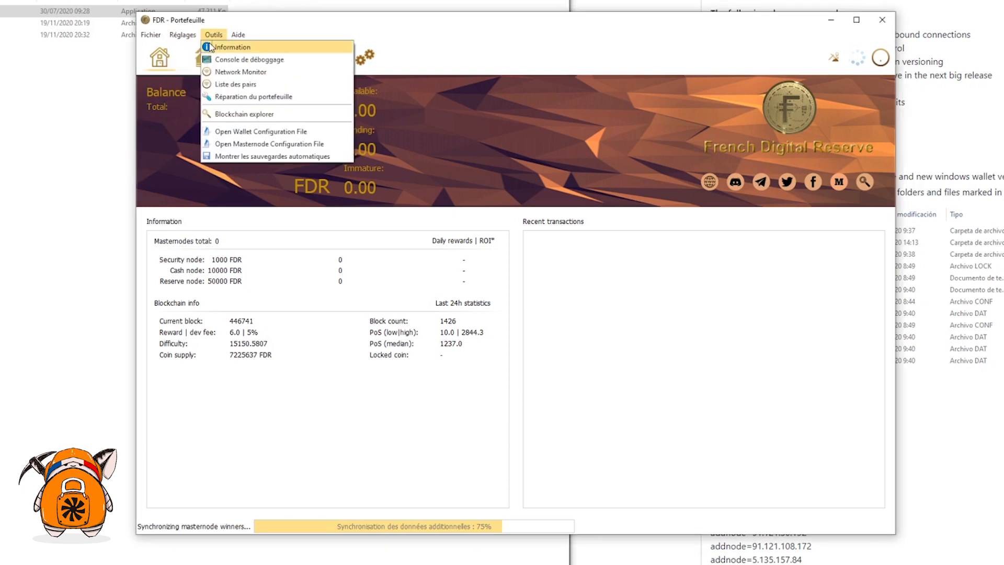
left_click(181, 48)
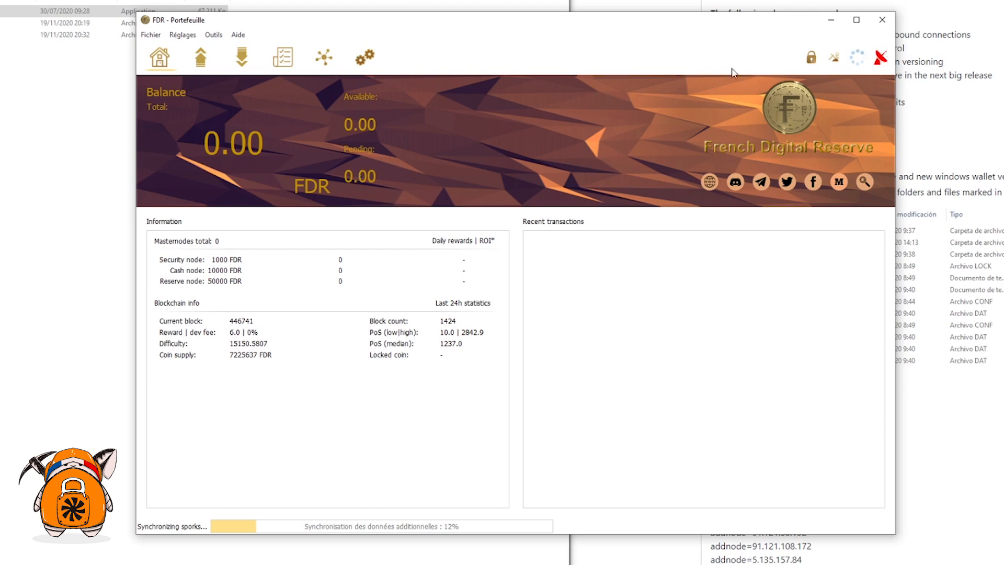
left_click(811, 58)
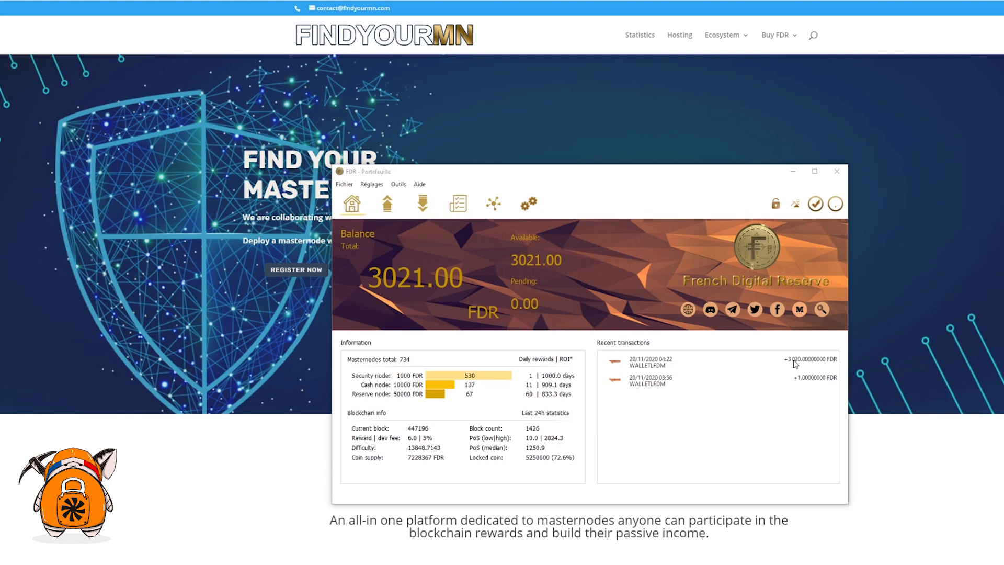
Step: On the FindYourMN signup page, pass the reCAPTCHA and request an access key by email
mouse_move(614, 173)
left_mouse_down()
mouse_move(638, 209)
mouse_move(621, 161)
left_mouse_up()
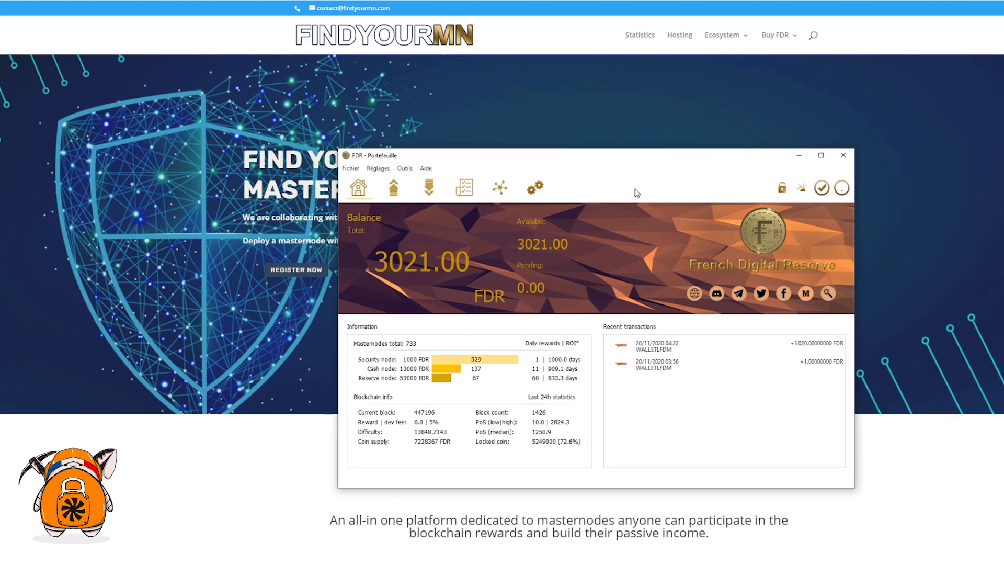
left_click(800, 156)
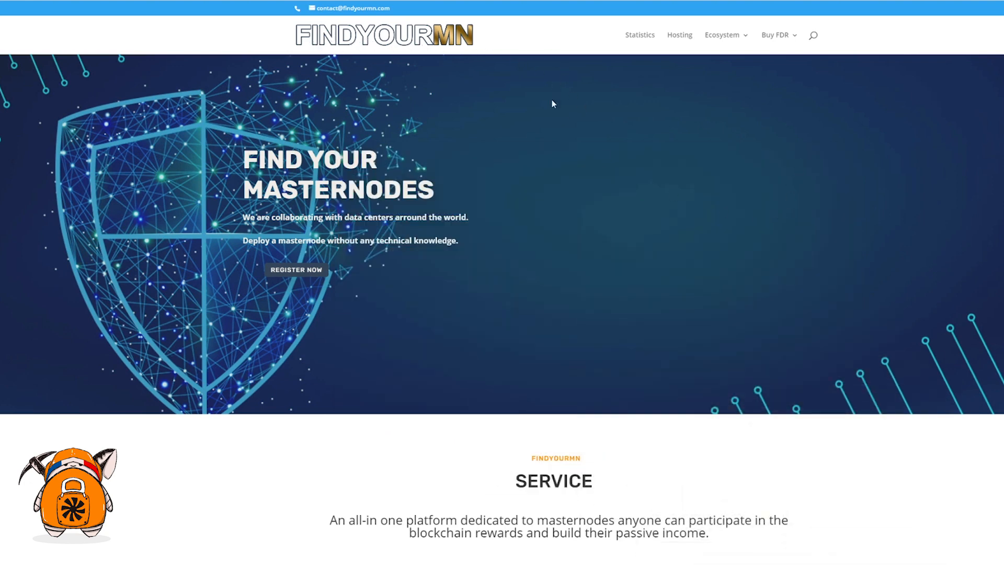
left_click(285, 271)
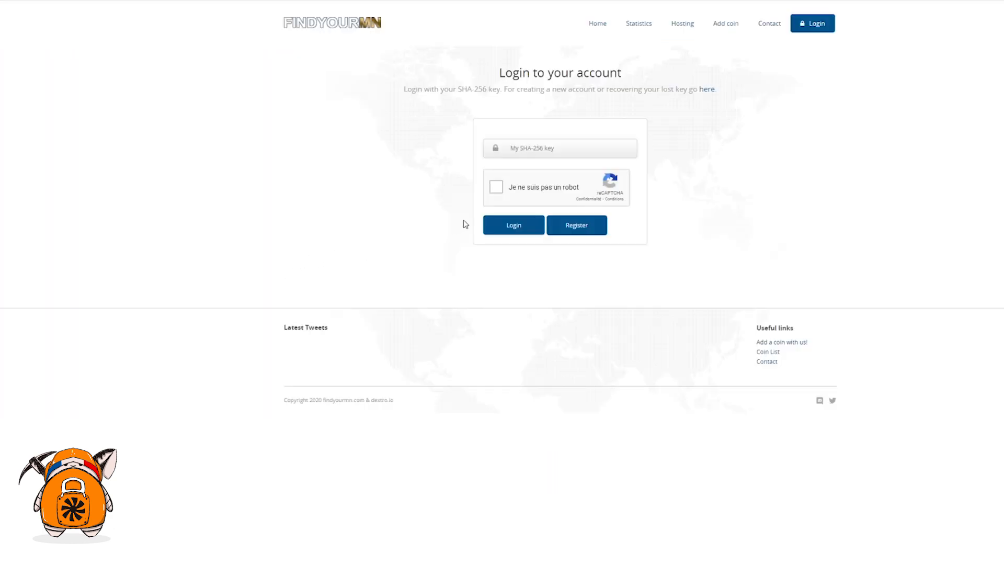
left_click(582, 233)
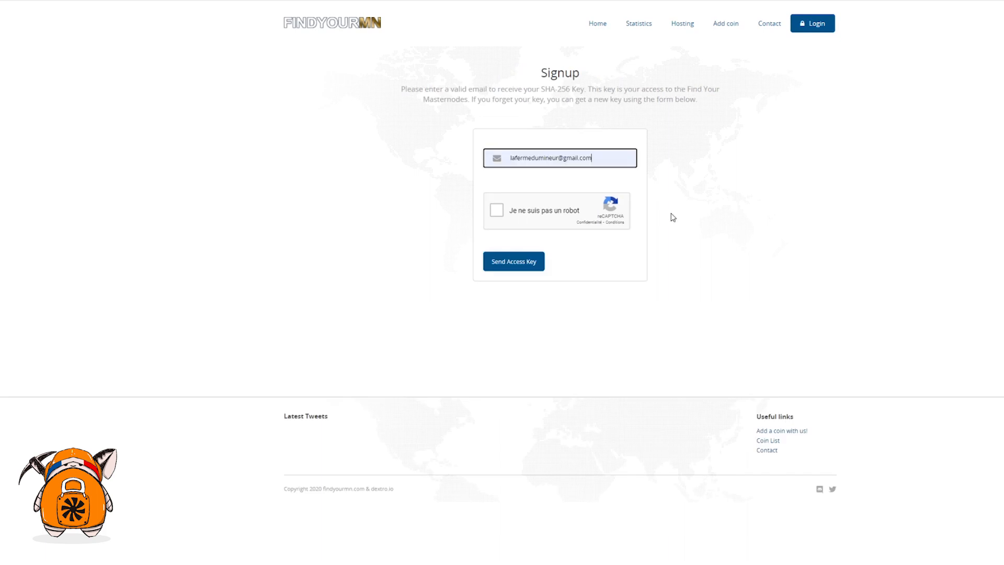
left_click(497, 210)
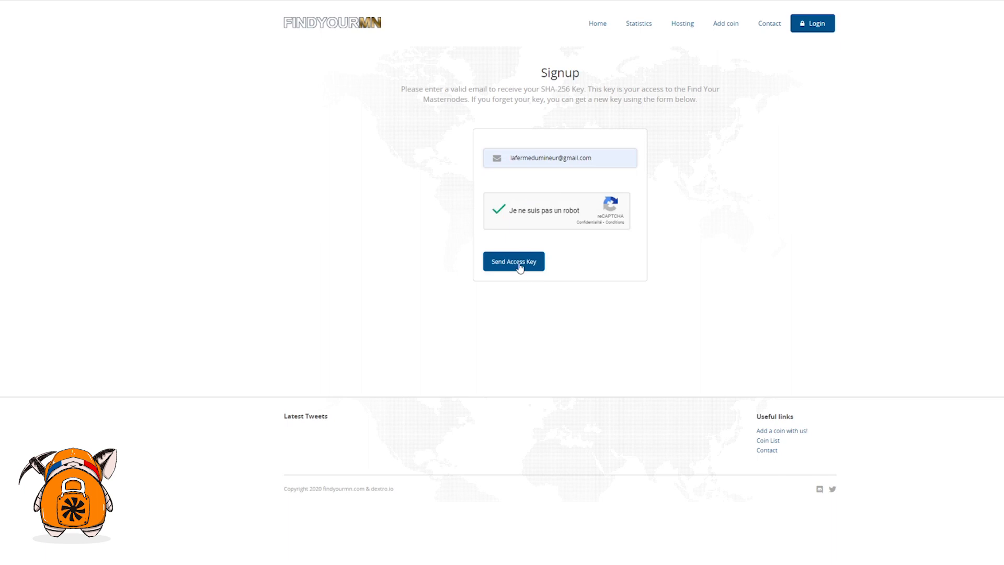
left_click(519, 268)
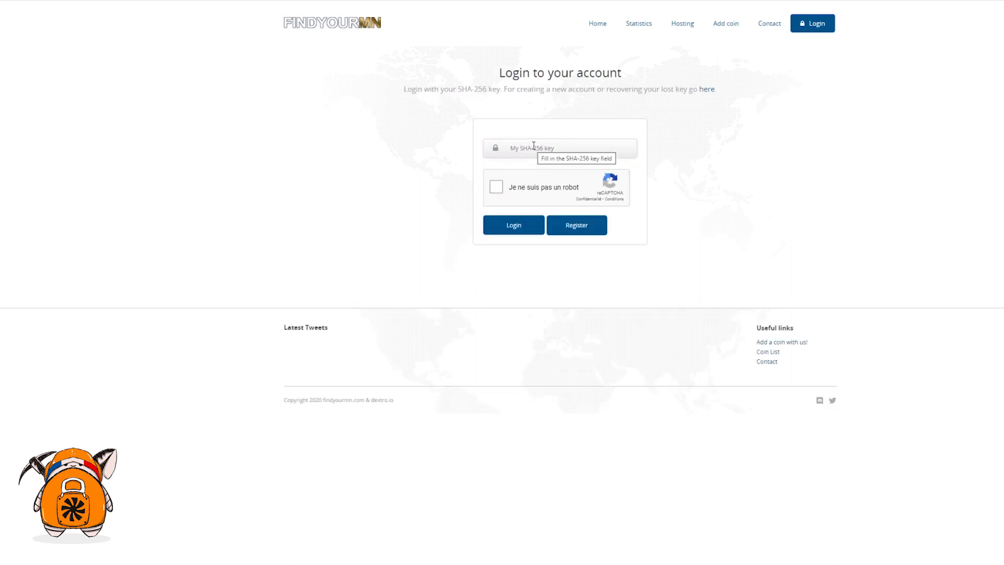
Step: Log in with the pasted SHA-256 key after passing the reCAPTCHA
right_click(533, 148)
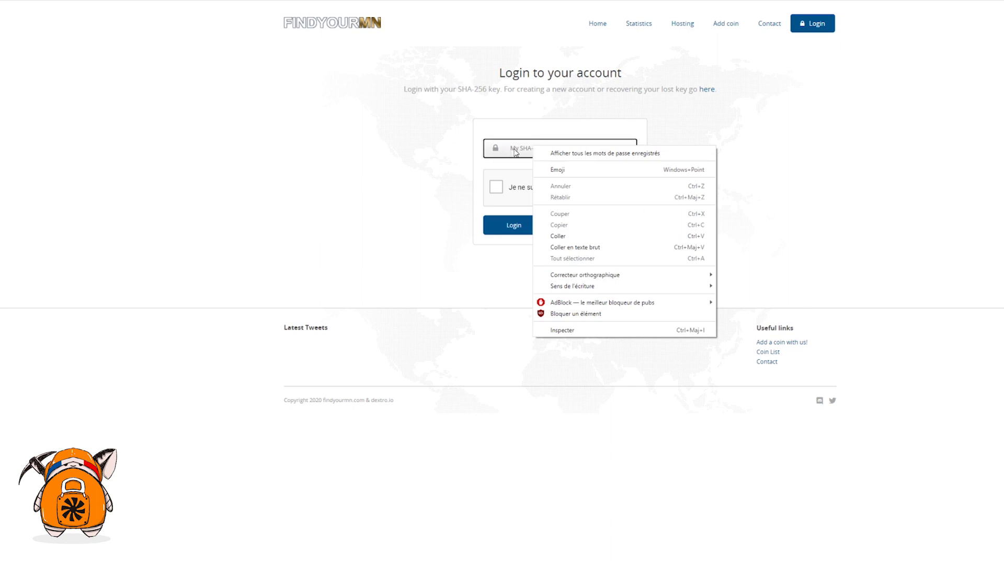
left_click(559, 236)
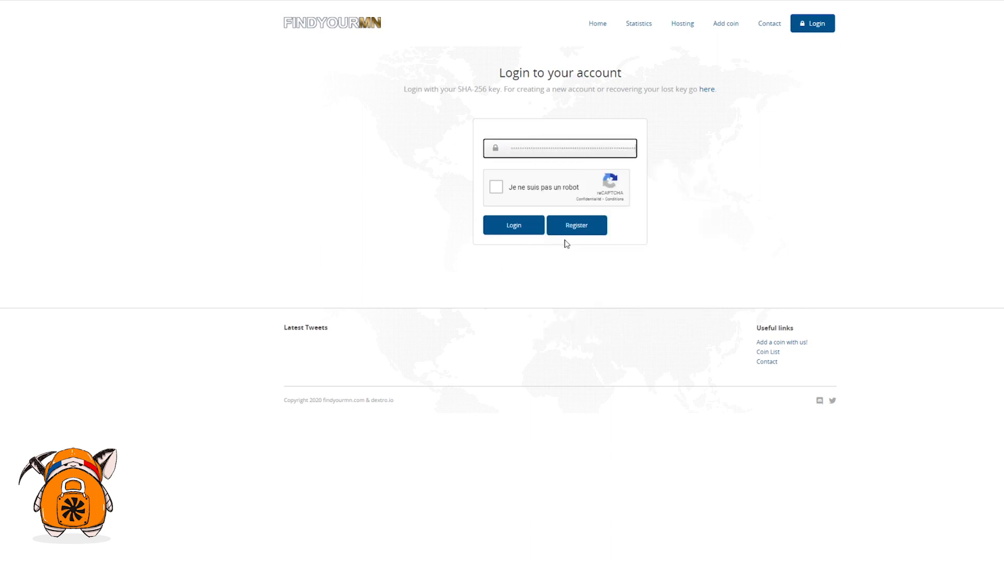
left_click(499, 191)
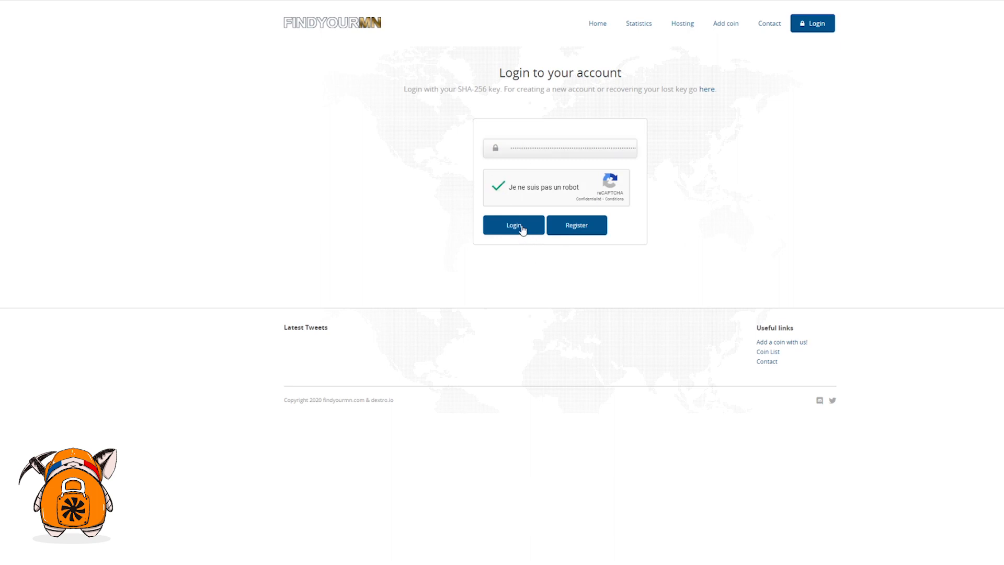
left_click(522, 228)
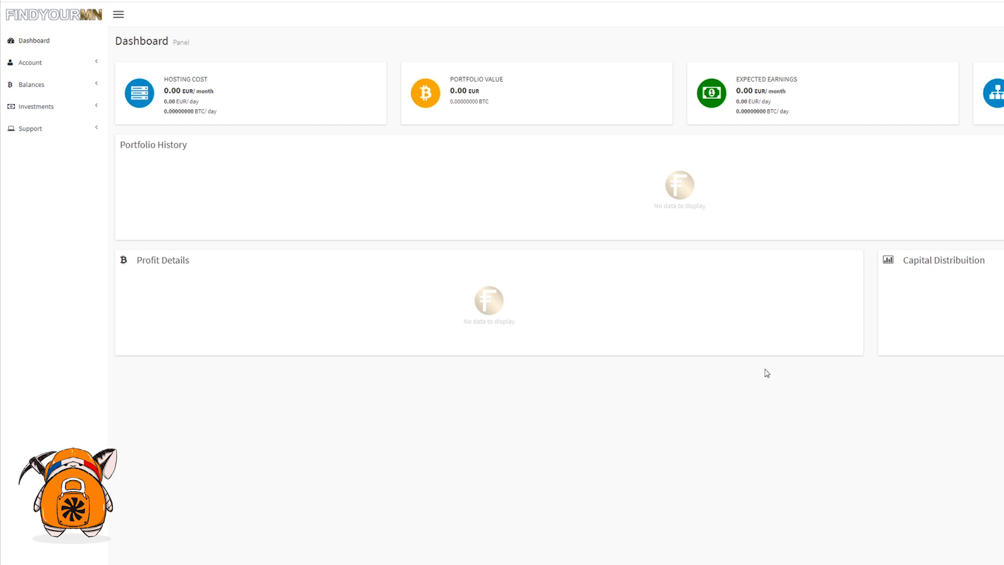
Step: Copy the FDR deposit address from Balances > View Wallet and switch to the desktop wallet
left_click(40, 88)
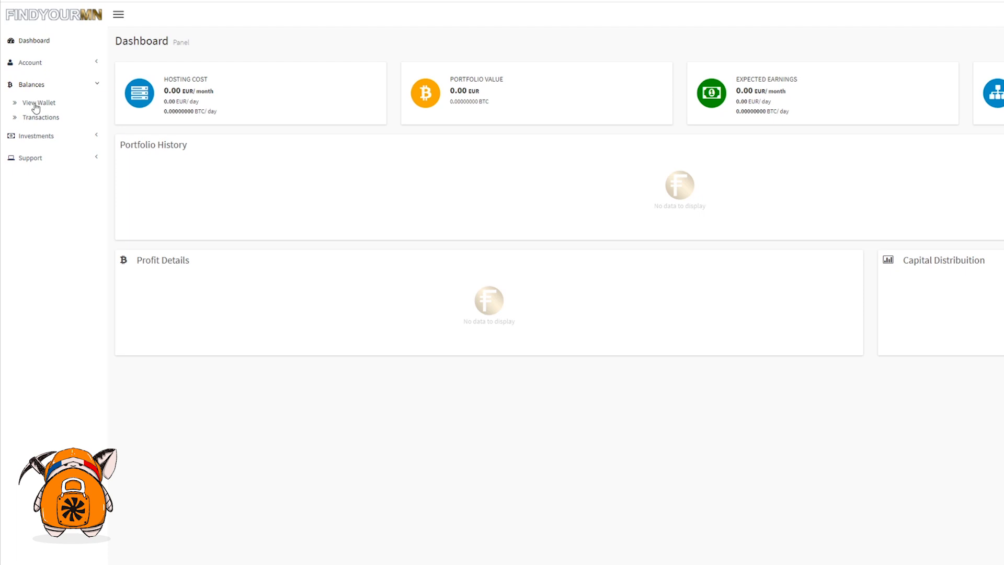
left_click(35, 107)
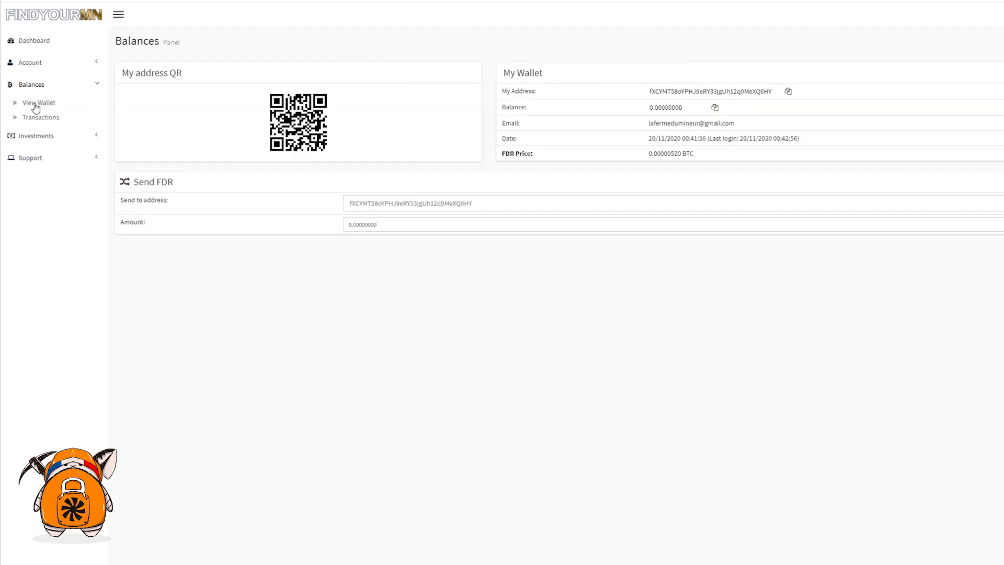
left_click(788, 92)
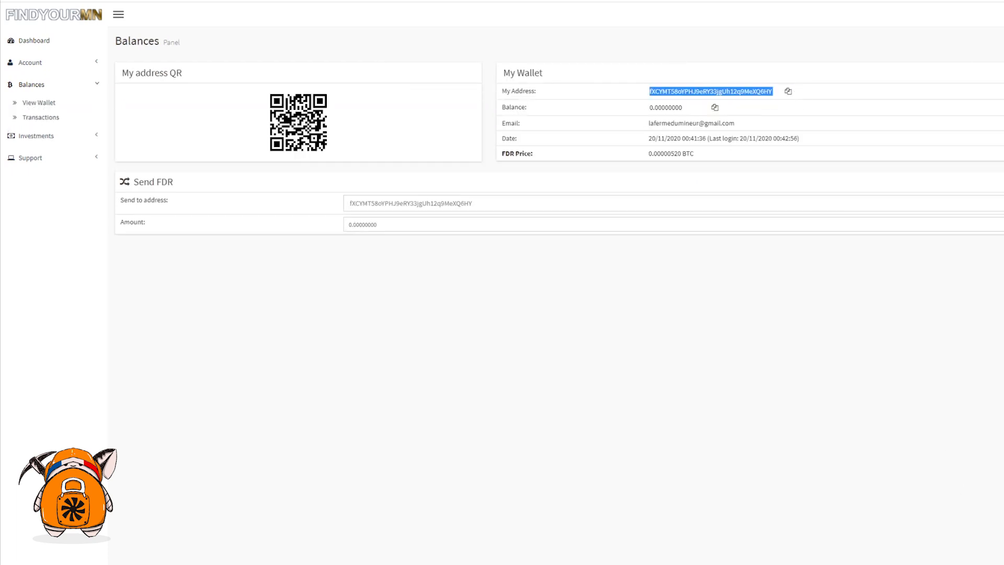
key("alt+Tab")
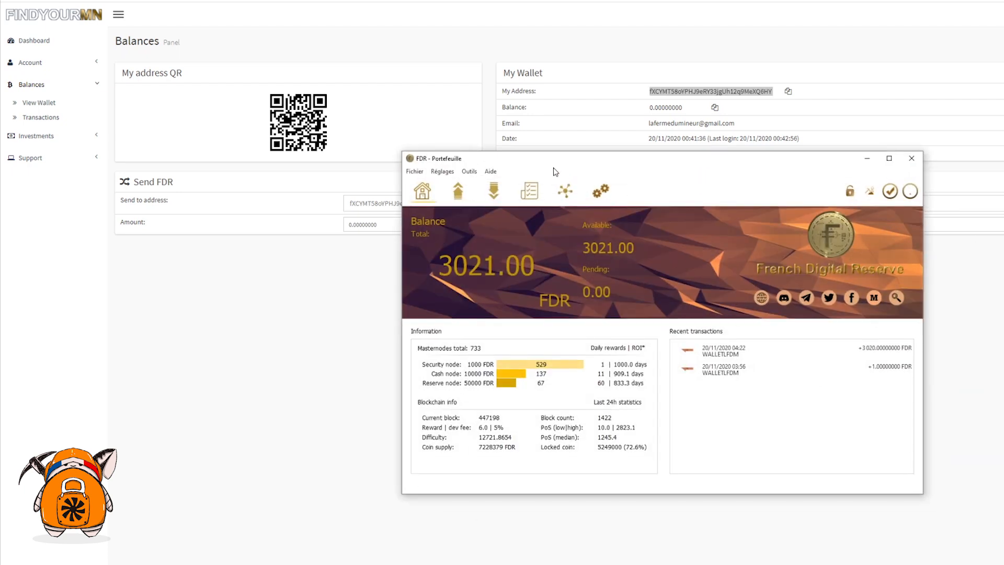
left_click_drag(587, 157, 613, 157)
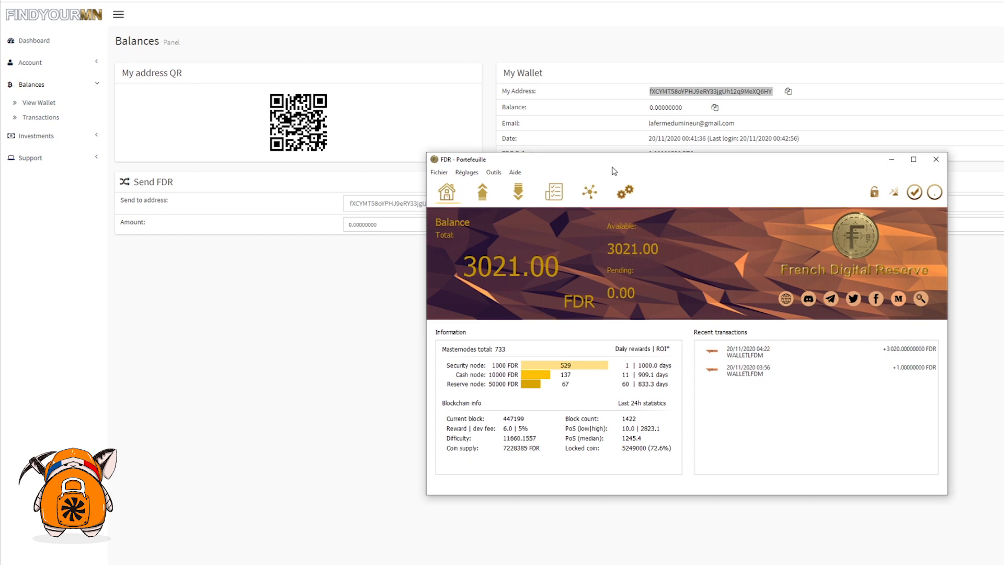
Step: Paste the deposit address into Payer à, enter 20 as the amount, and confirm sending
left_click(482, 196)
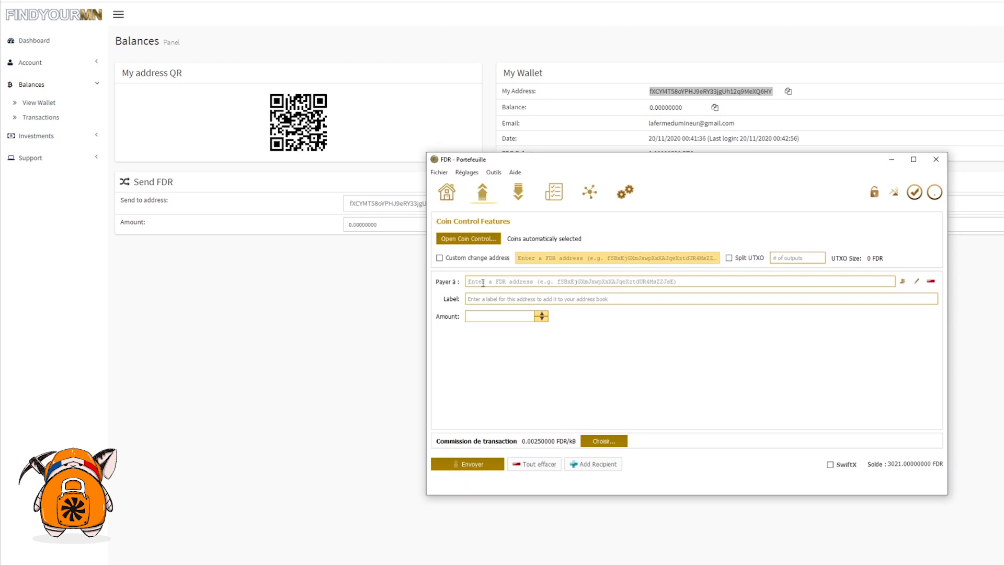
key("ctrl+v")
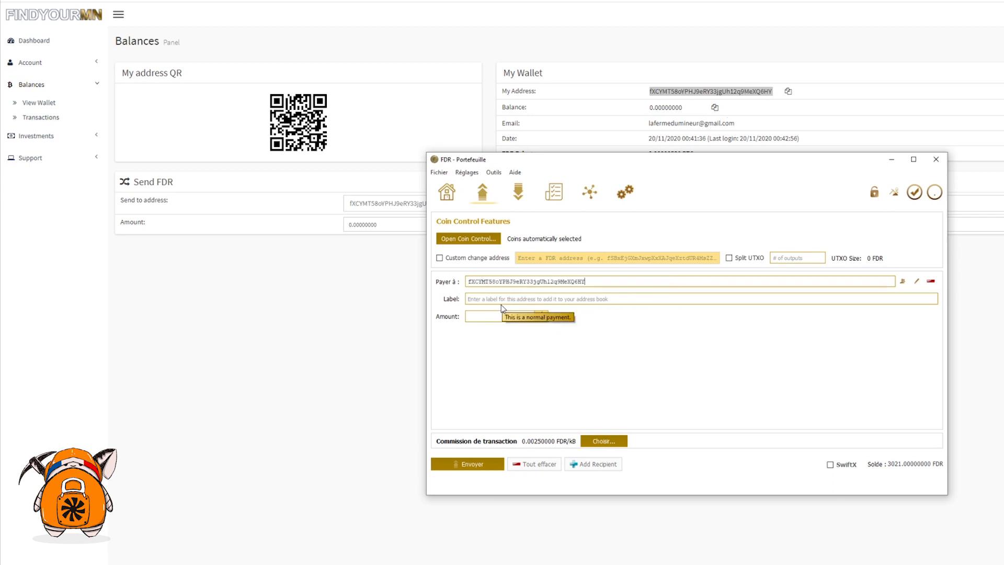
left_click(491, 316)
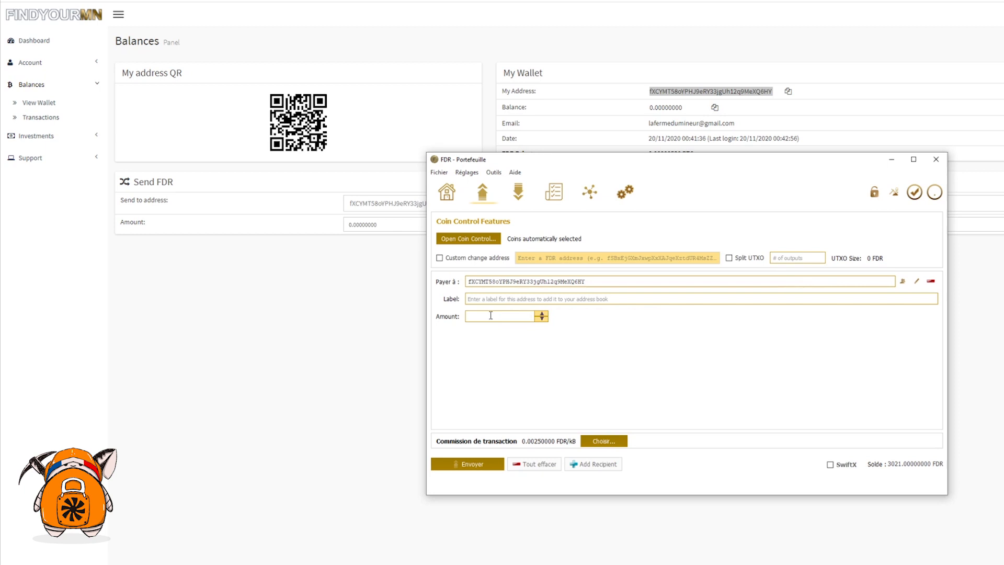
type("20")
left_click(472, 464)
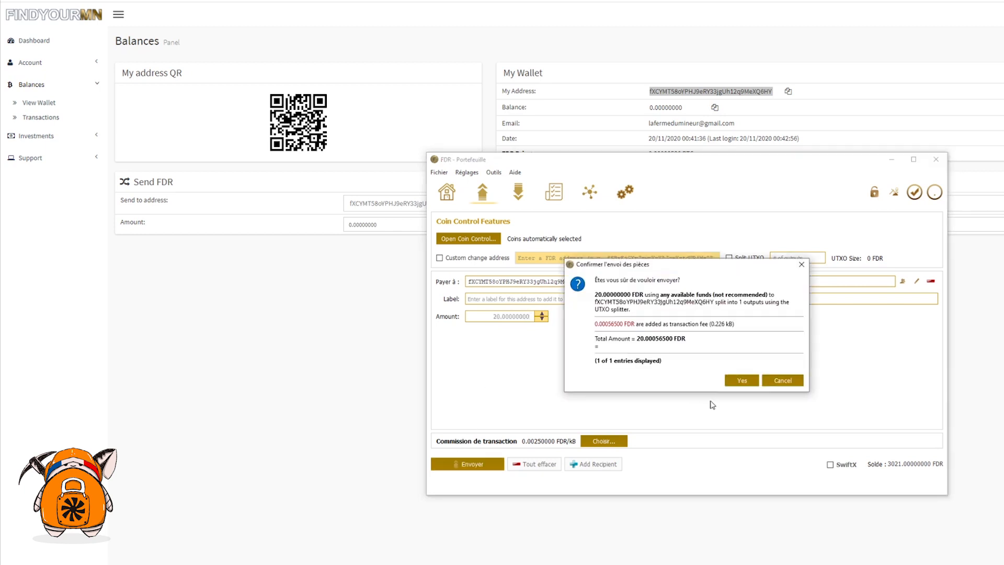
left_click(740, 381)
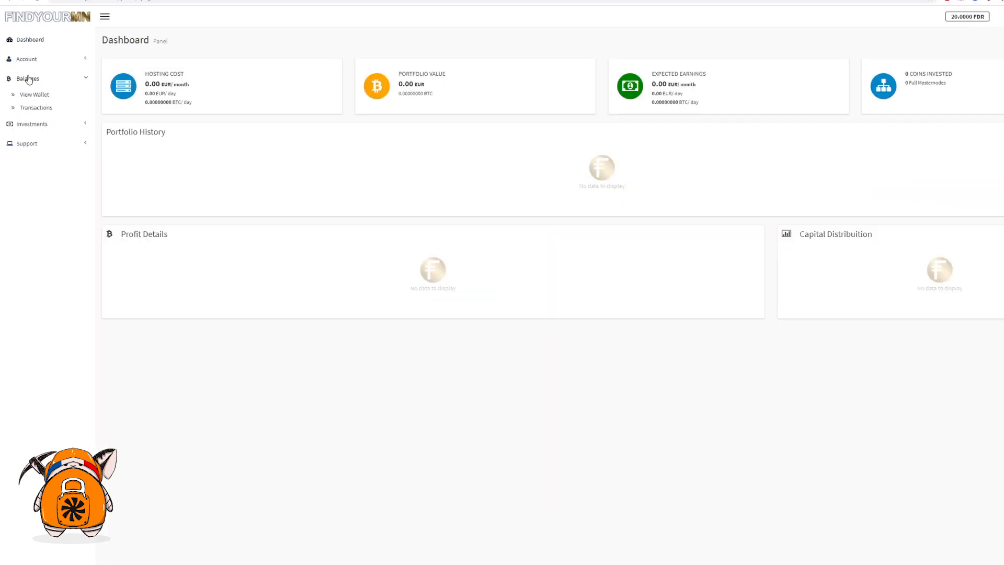
Step: Check that the 20.00000000 FDR balance arrived on the Balances page
left_click(33, 96)
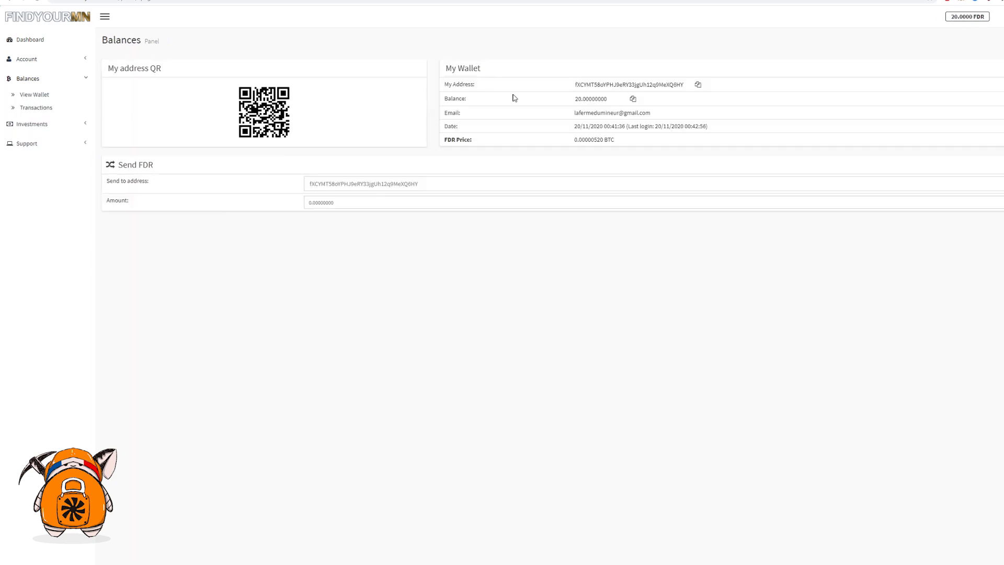
double_click(578, 101)
left_click(721, 116)
Step: Open Investments > Full Masternodes > Purchase Masternode and browse the coin list
left_click(41, 127)
left_click(41, 140)
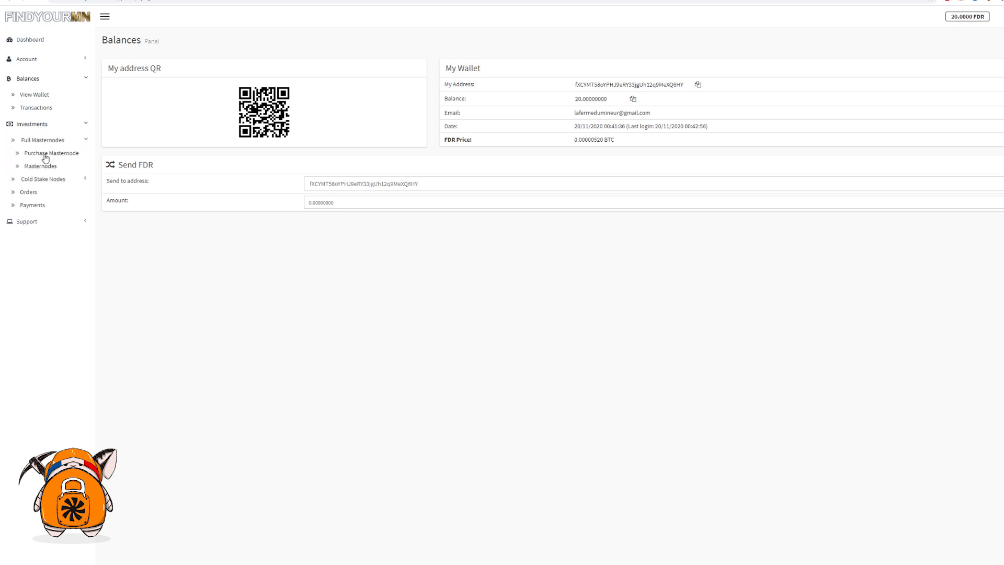
left_click(45, 154)
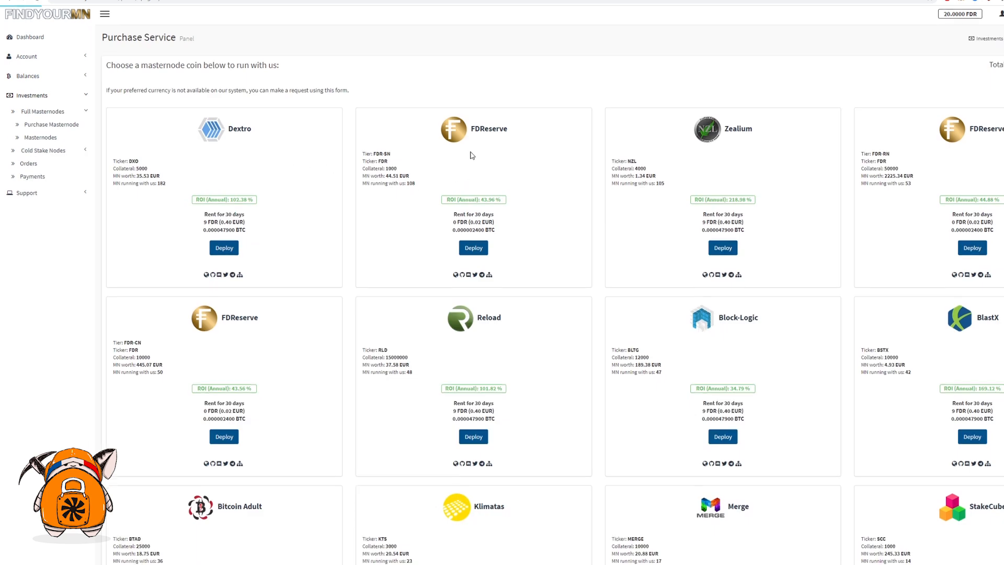
scroll(472, 155, "down", 20)
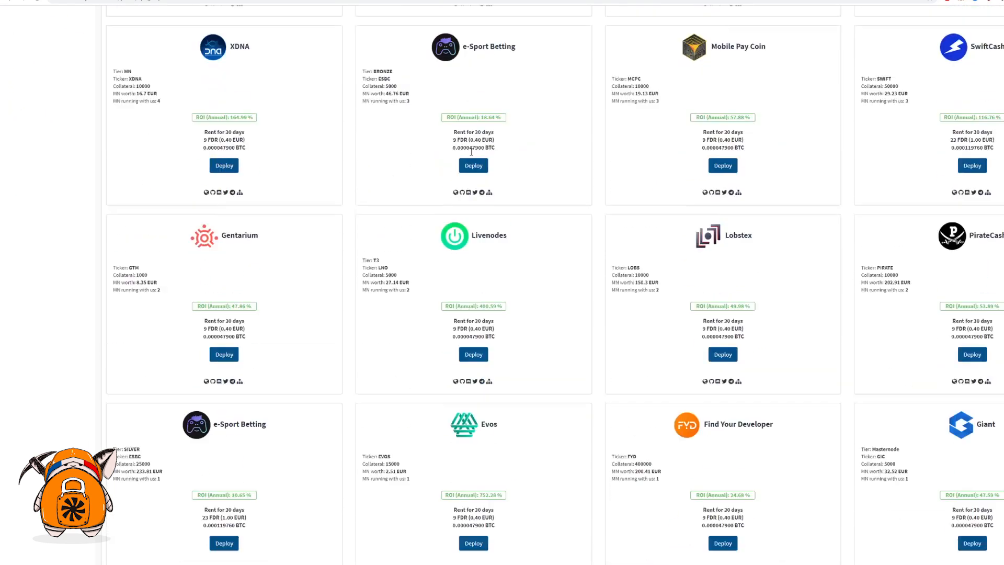
scroll(471, 151, "down", 20)
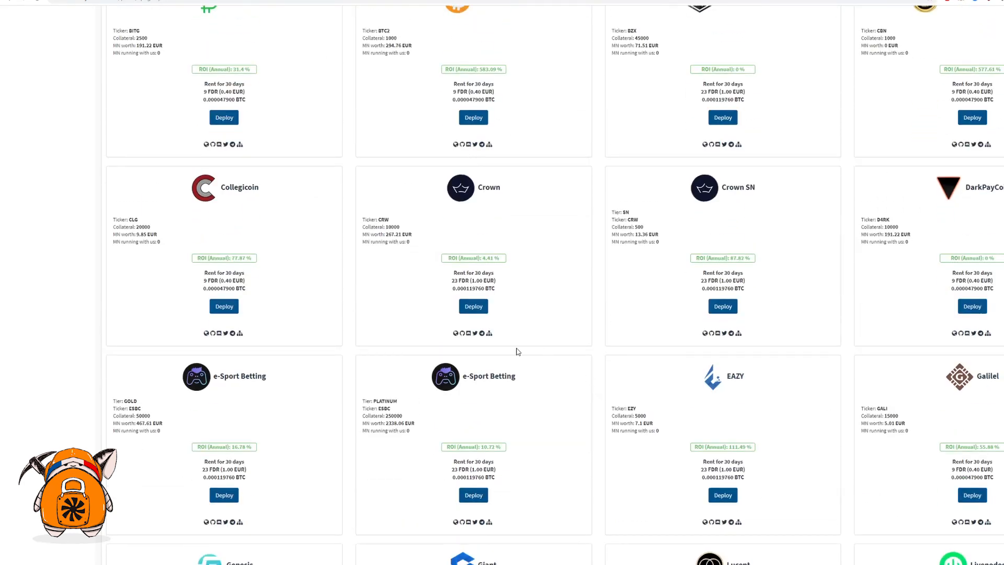
scroll(542, 359, "down", 1)
scroll(542, 359, "down", 4)
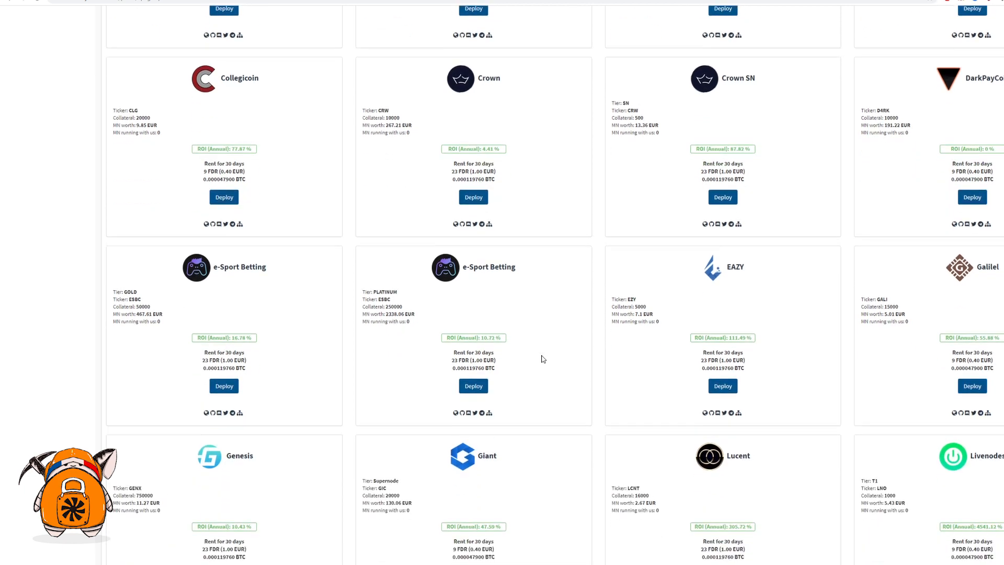
scroll(243, 255, "up", 2)
scroll(244, 256, "up", 2)
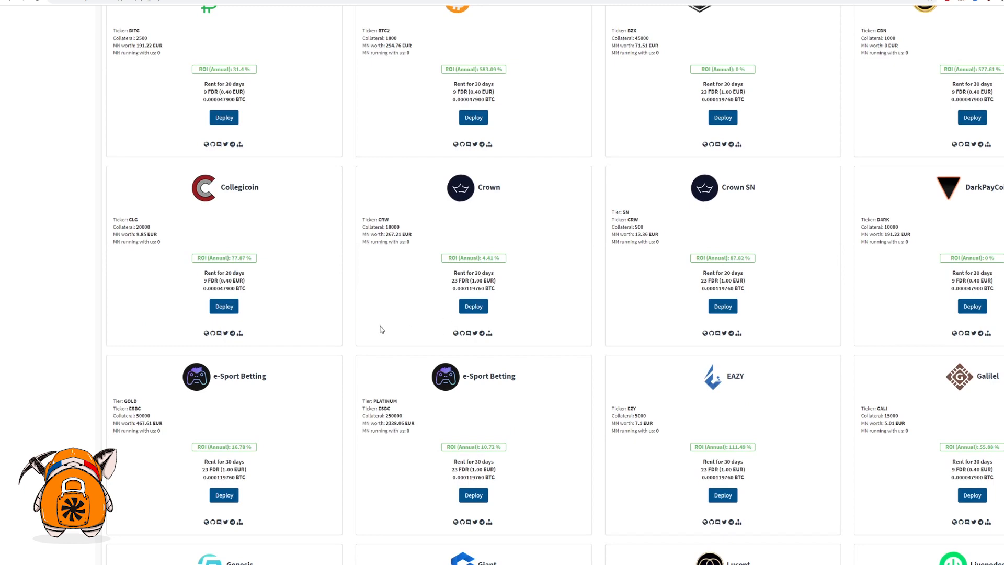
scroll(380, 329, "down", 10)
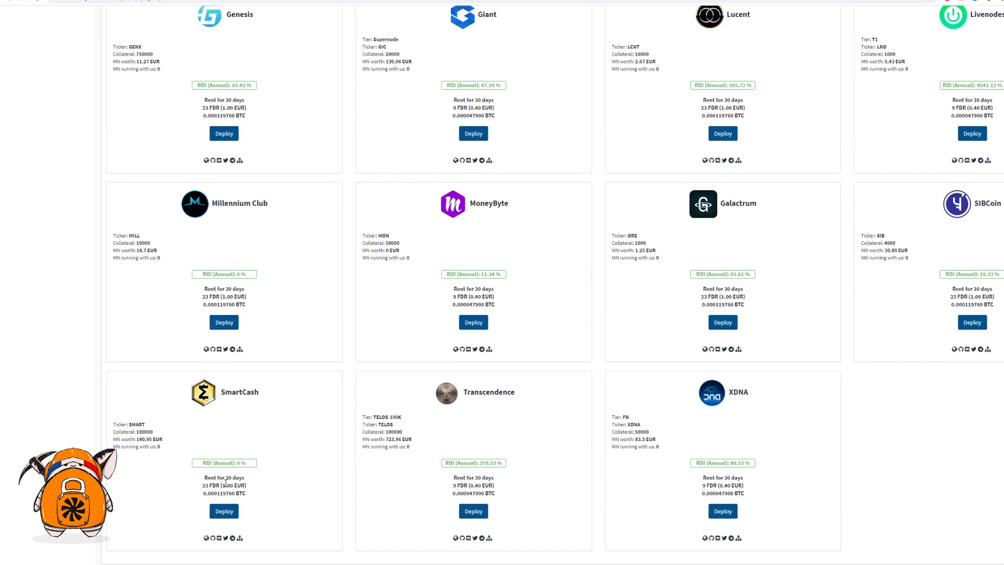
scroll(375, 471, "up", 10)
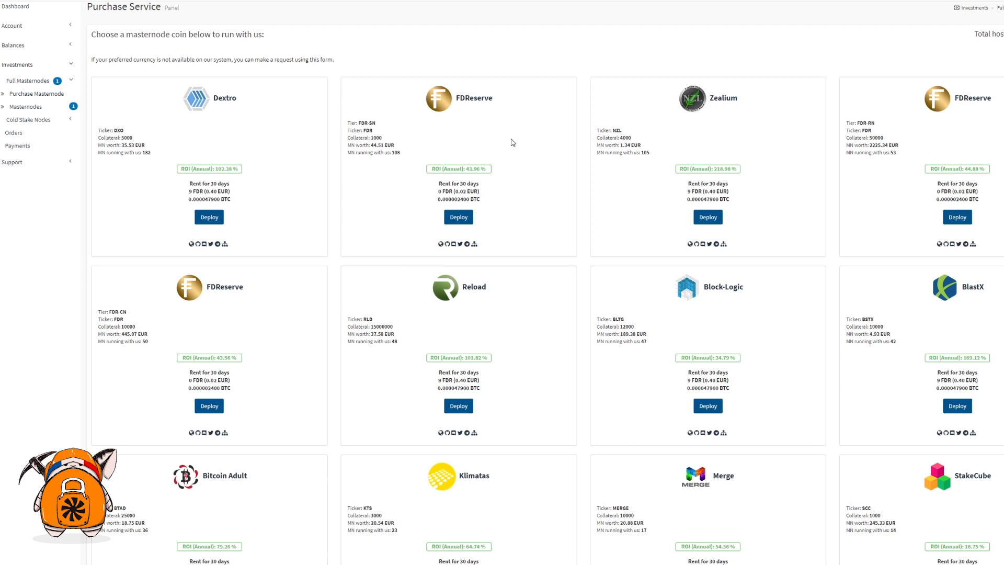
Step: Choose to deploy an FDReserve FDR-SN masternode (43.96 % annual ROI) and proceed to payment
left_click_drag(429, 172, 498, 171)
left_click(501, 173)
left_click(459, 217)
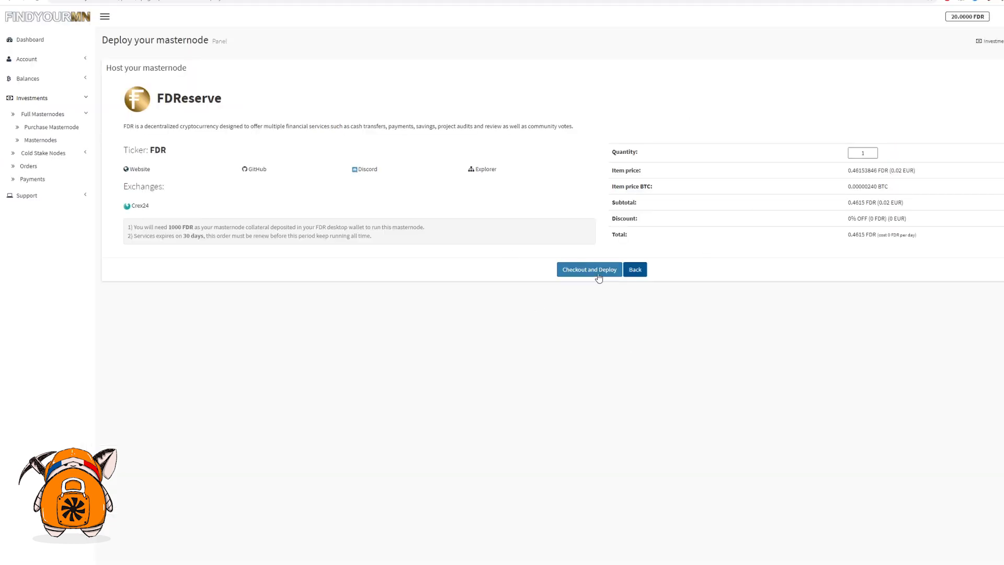
left_click(579, 272)
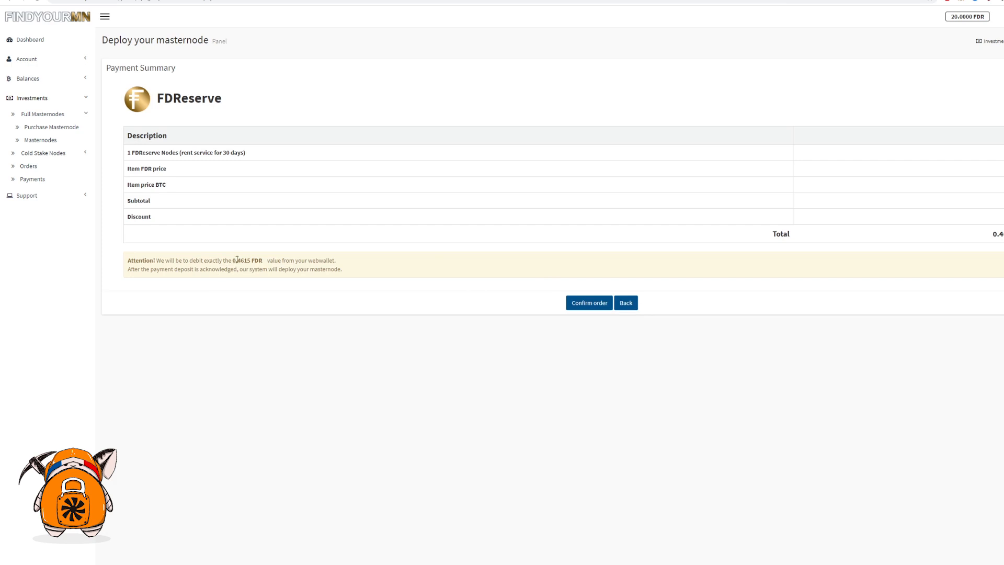
Step: Place the 0.4615 FDR rental order, agree to the webwallet debit, and refresh Orders
left_click_drag(232, 258, 244, 260)
left_click(589, 303)
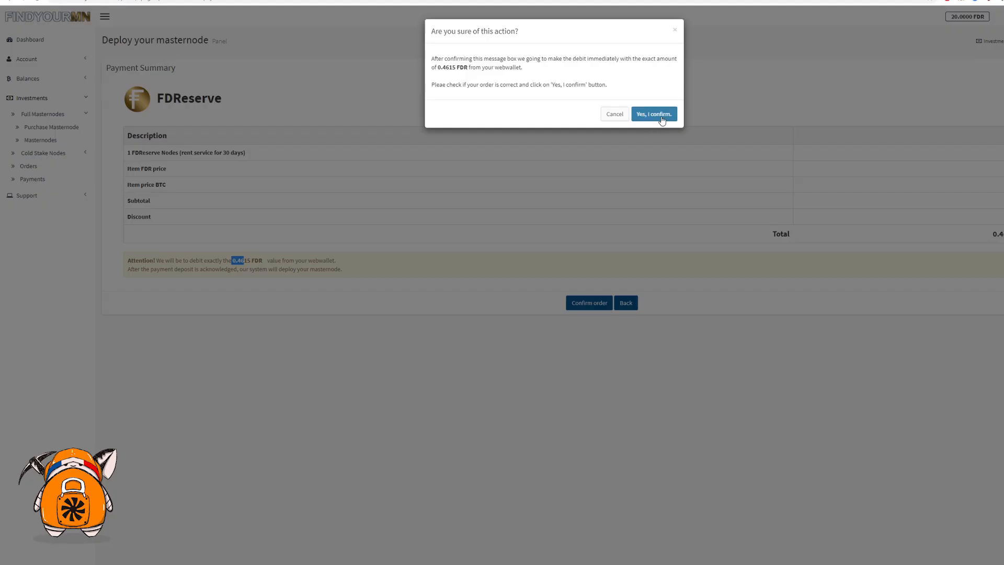
left_click(665, 119)
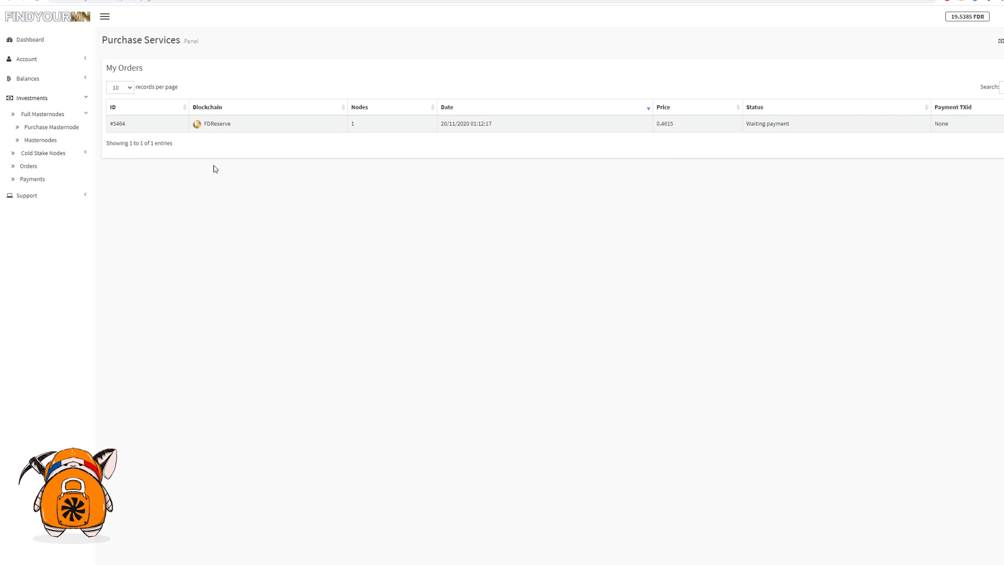
left_click(30, 166)
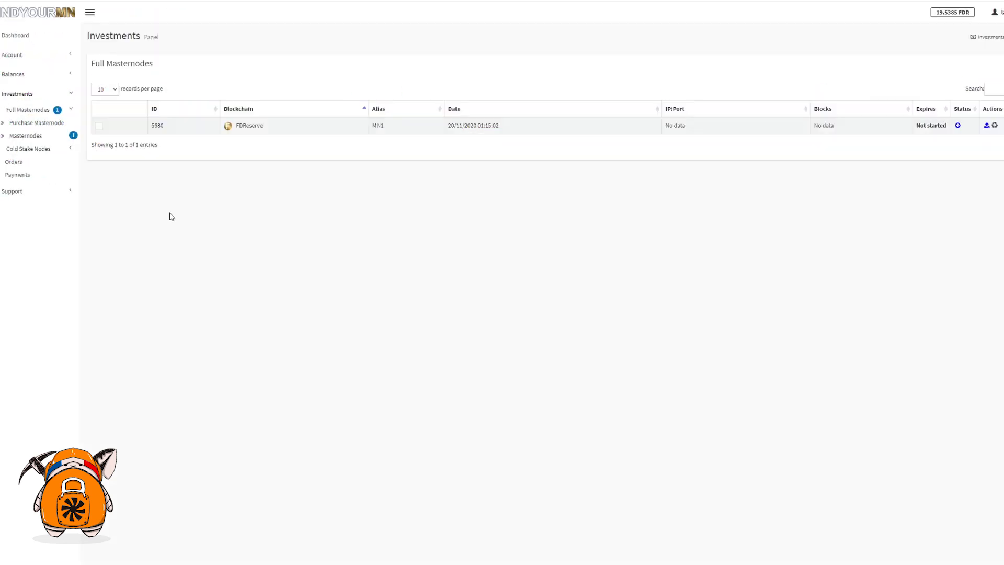
Step: In the Full Masternodes list, build MN1's slot and confirm with 'Yes, I confirm.'
left_click(24, 137)
left_click_drag(397, 128, 373, 127)
left_click(394, 129)
left_click(395, 126)
left_click(387, 130)
left_click(972, 128)
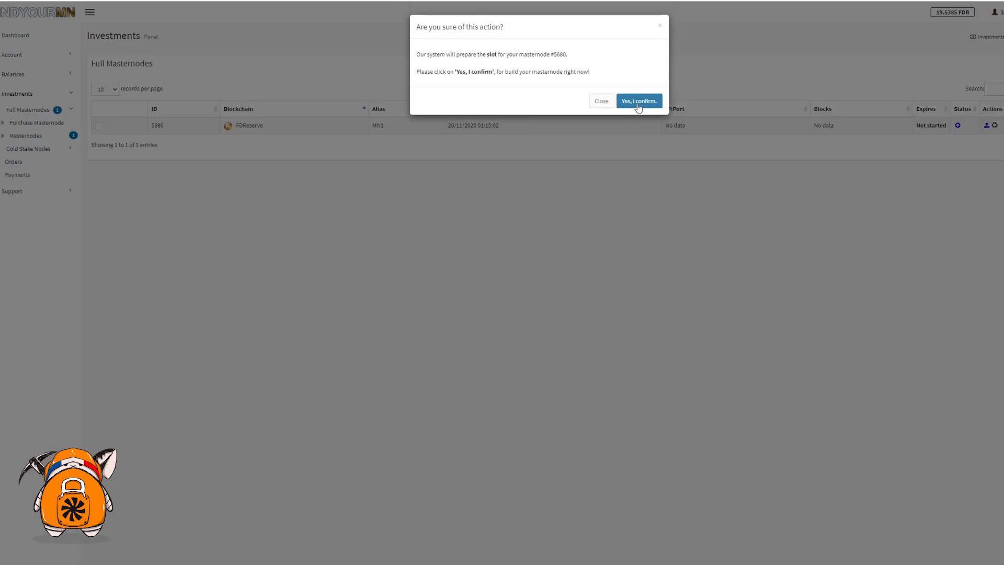
left_click(641, 102)
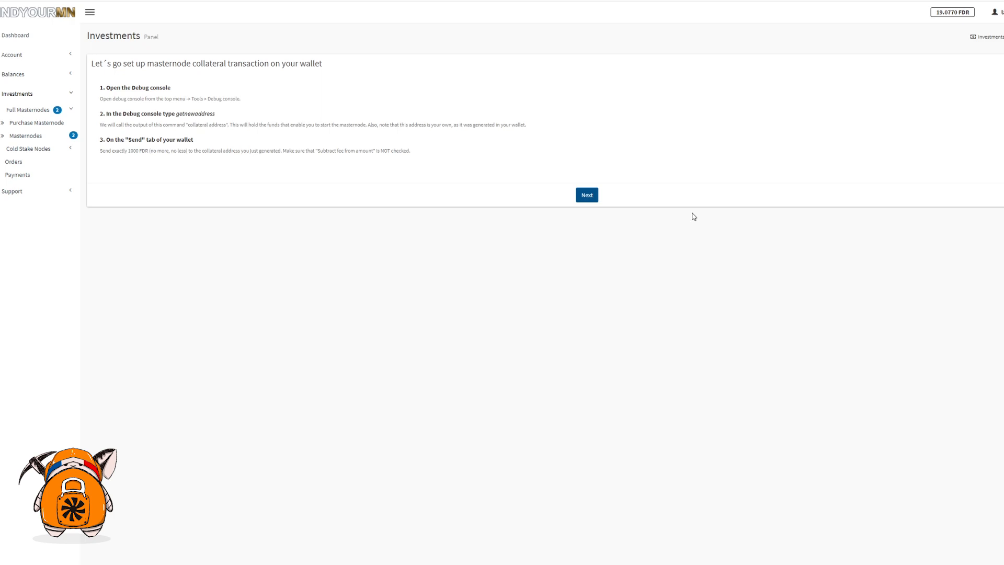
Step: Create a receiving address labelled MN1 under Fichier > Adresses de réception and copy it
key("alt+Tab")
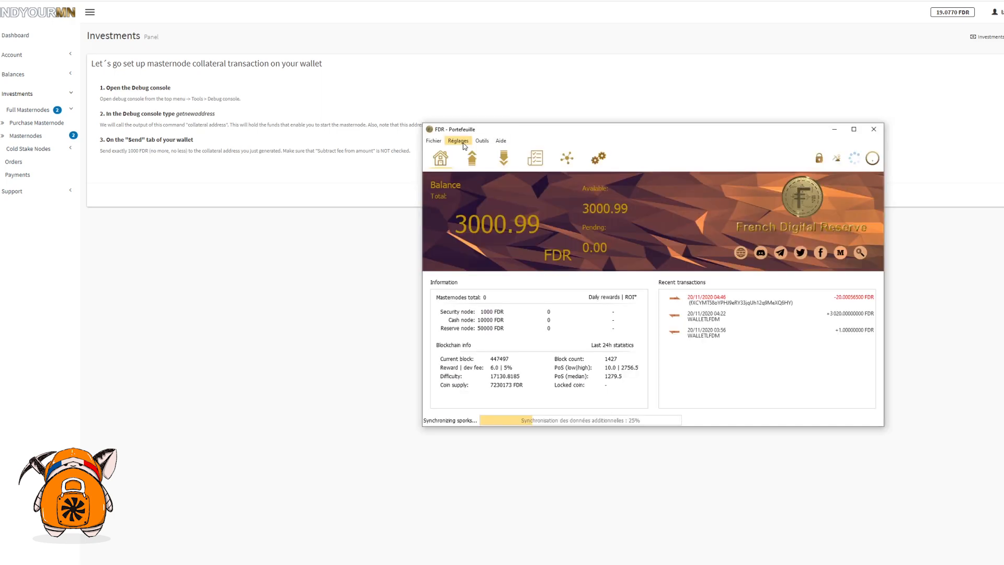
left_click(433, 141)
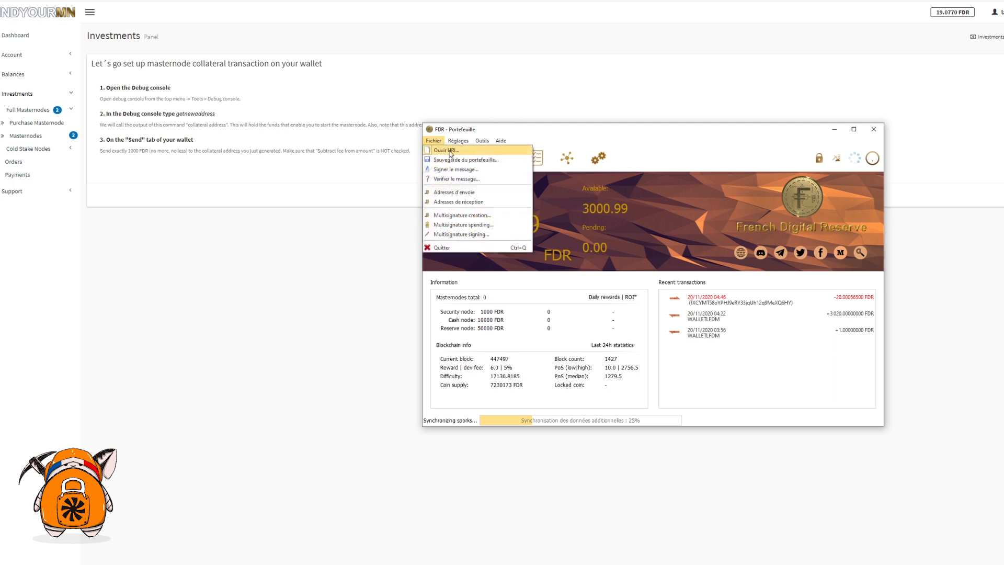
left_click(458, 201)
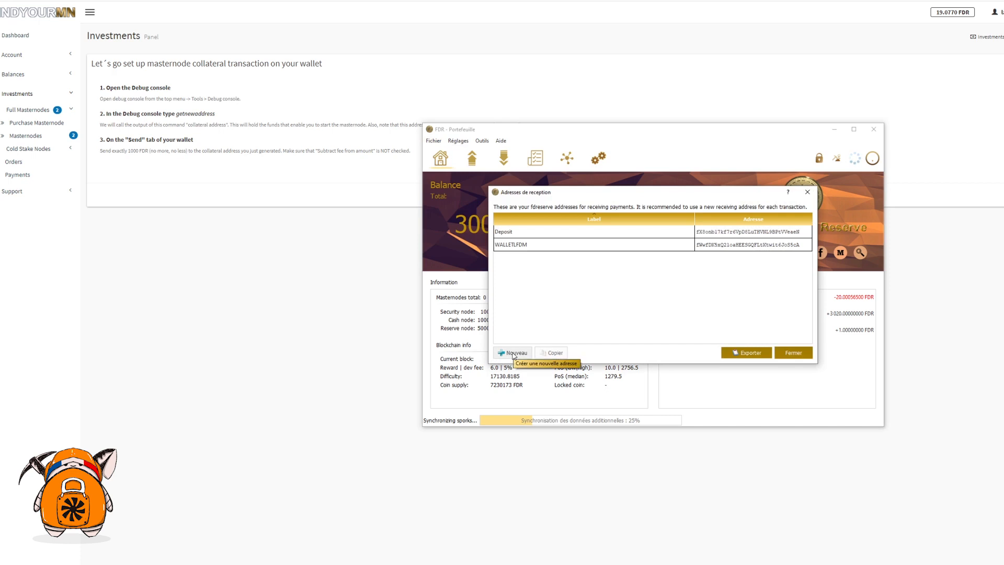
left_click(513, 354)
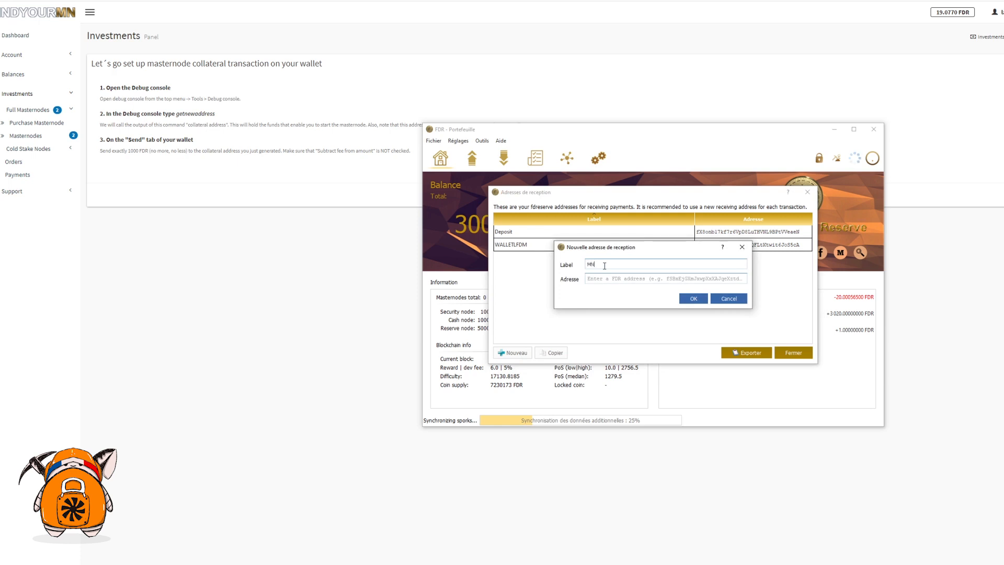
left_click(693, 298)
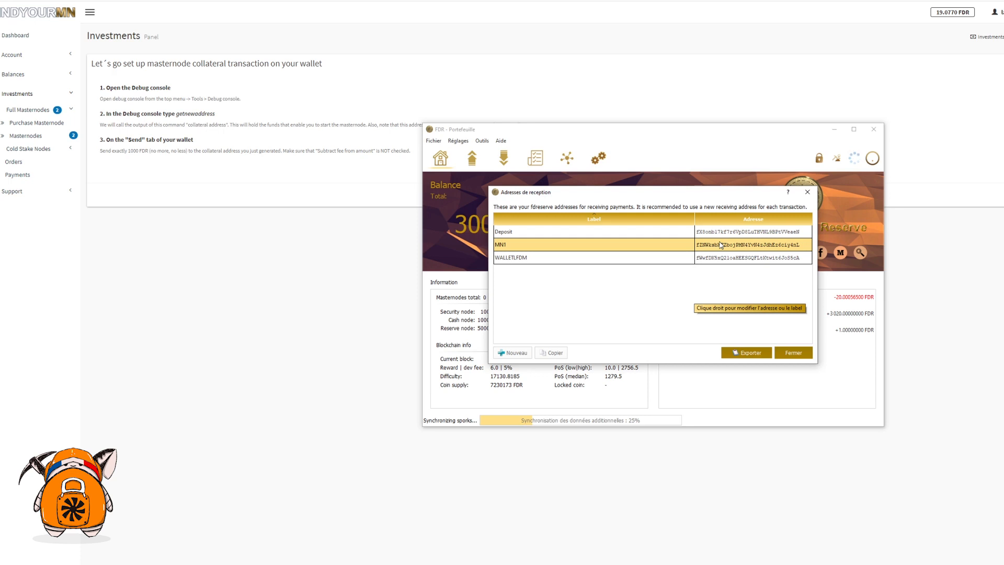
right_click(721, 245)
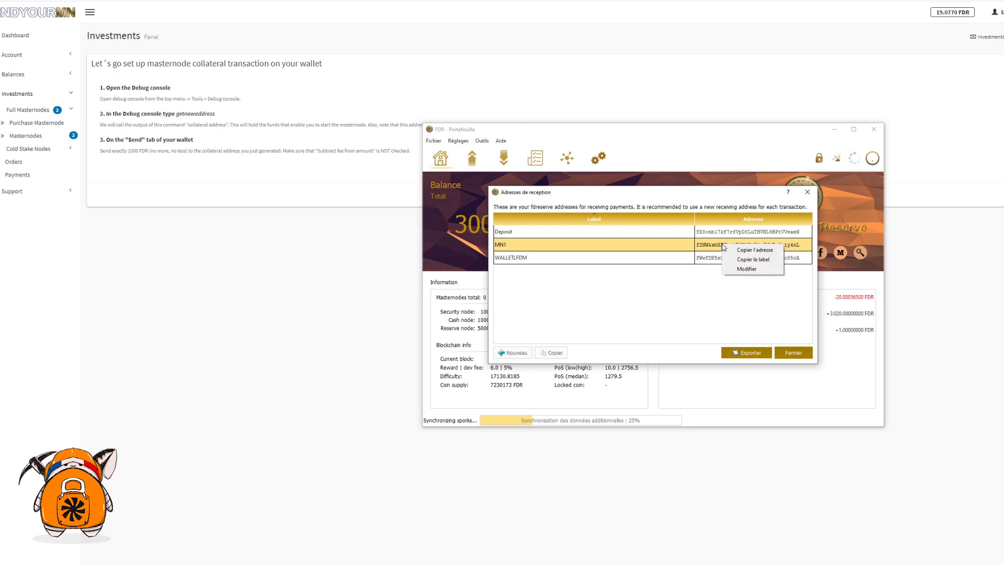
left_click(753, 250)
left_click(792, 353)
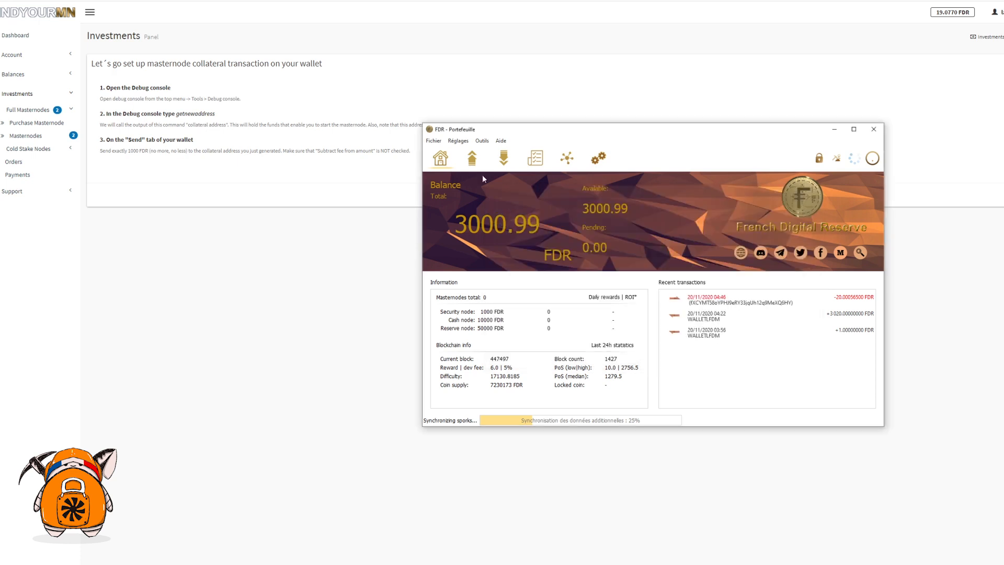
Step: Send 1000 FDR collateral to the pasted MN1 address with the label MN1
left_click(472, 160)
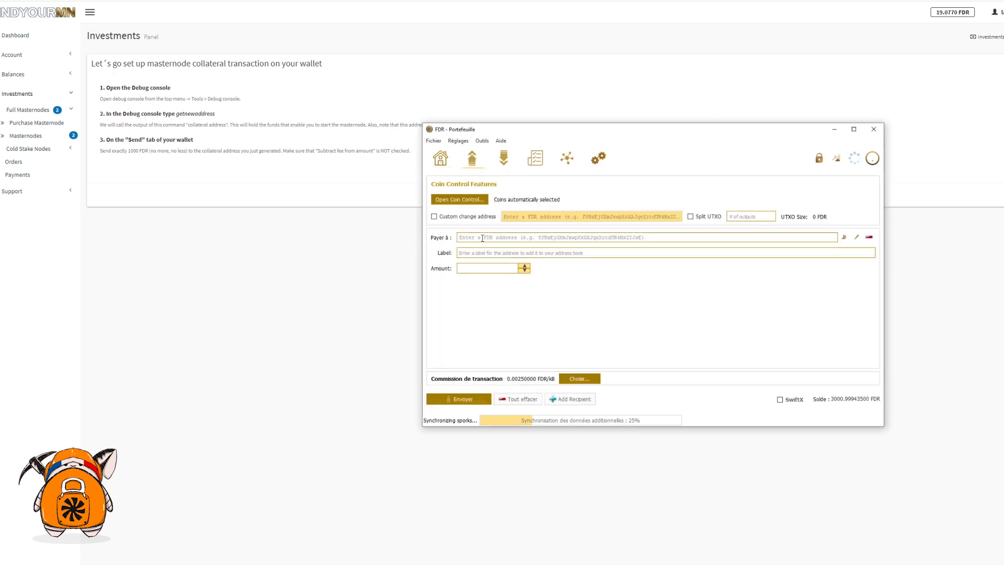
left_click(483, 238)
type("fZNWksbXFZbojPMN4YvN4zJdhEz6ciy4nL")
left_click(467, 254)
type("MN")
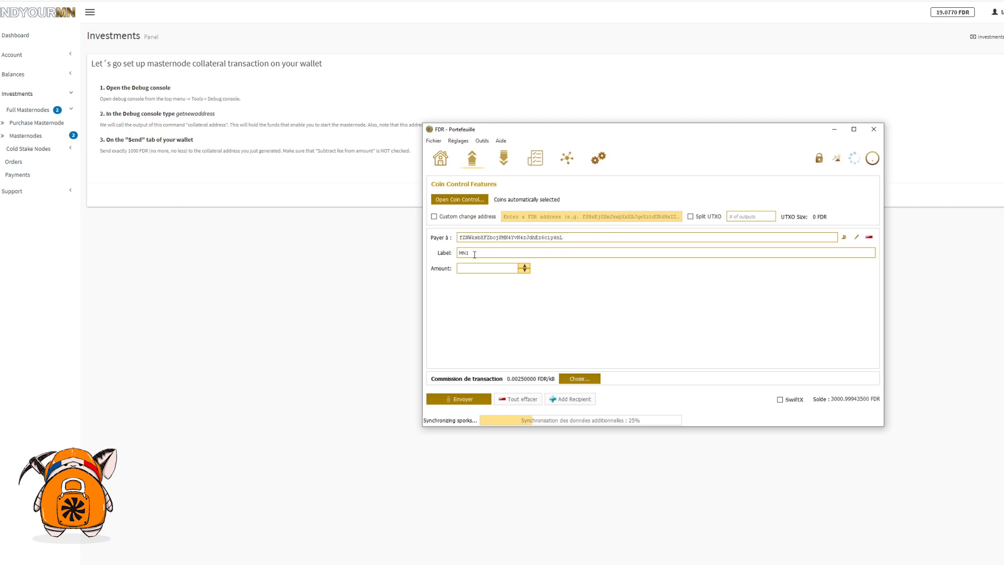
type("1")
left_click(497, 270)
left_click(532, 293)
left_click(480, 400)
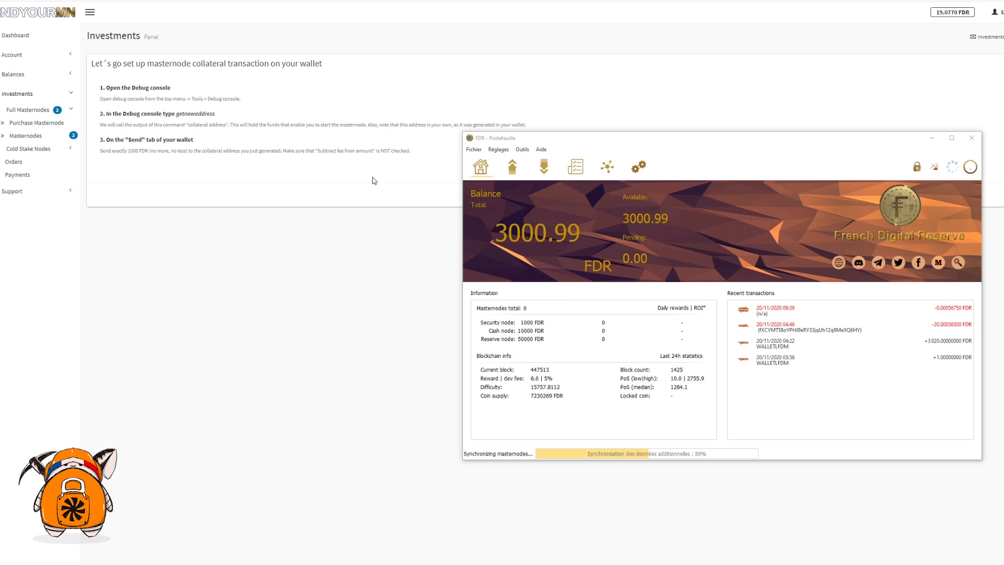
Step: Advance FindYourMN to the Transaction ID field, then return to the FDR wallet
left_click(373, 275)
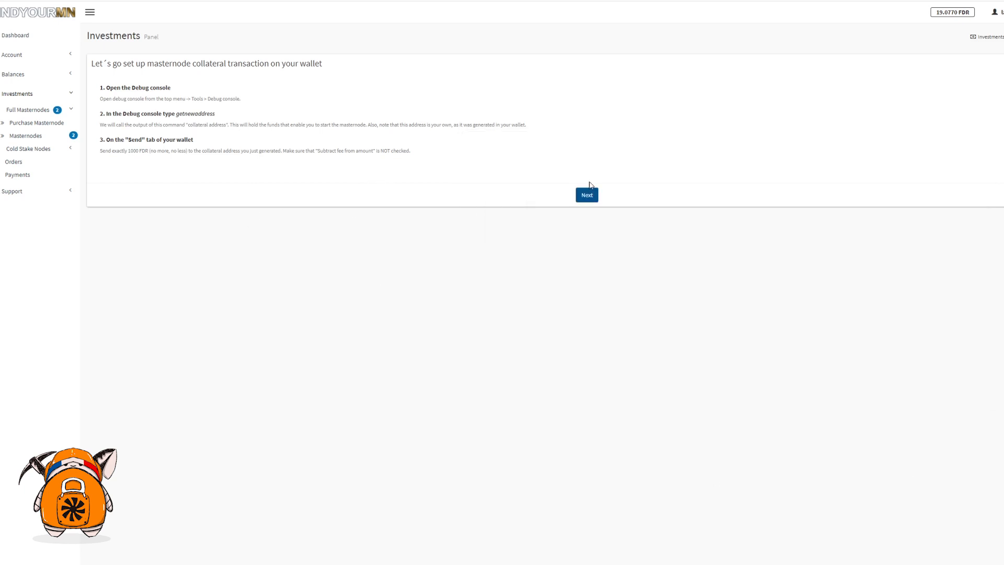
left_click(588, 198)
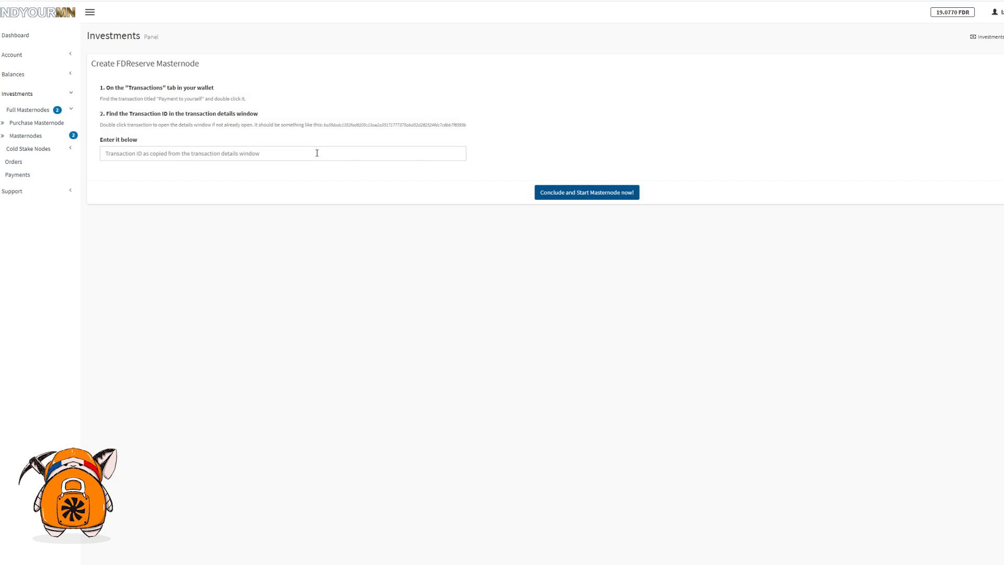
left_click(317, 153)
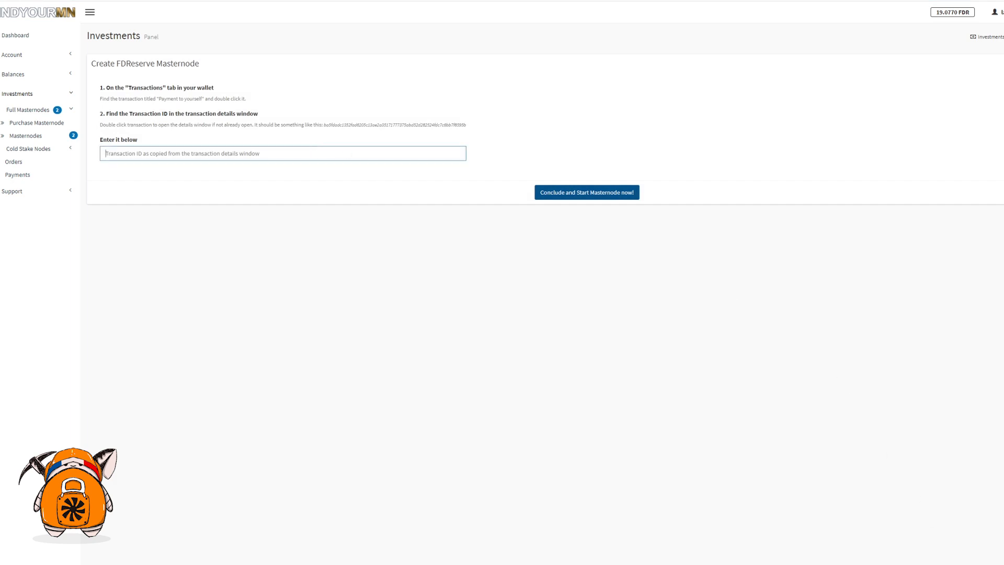
key("alt+Tab")
left_click_drag(639, 140, 618, 135)
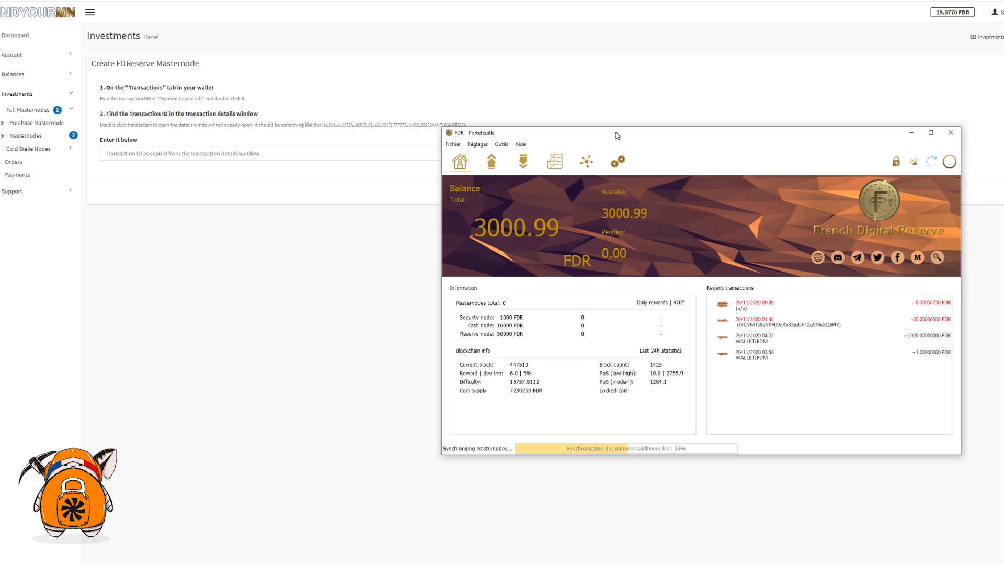
Step: Show the details of the 1000 FDR Payment to yourself transaction in the wallet
left_click(556, 166)
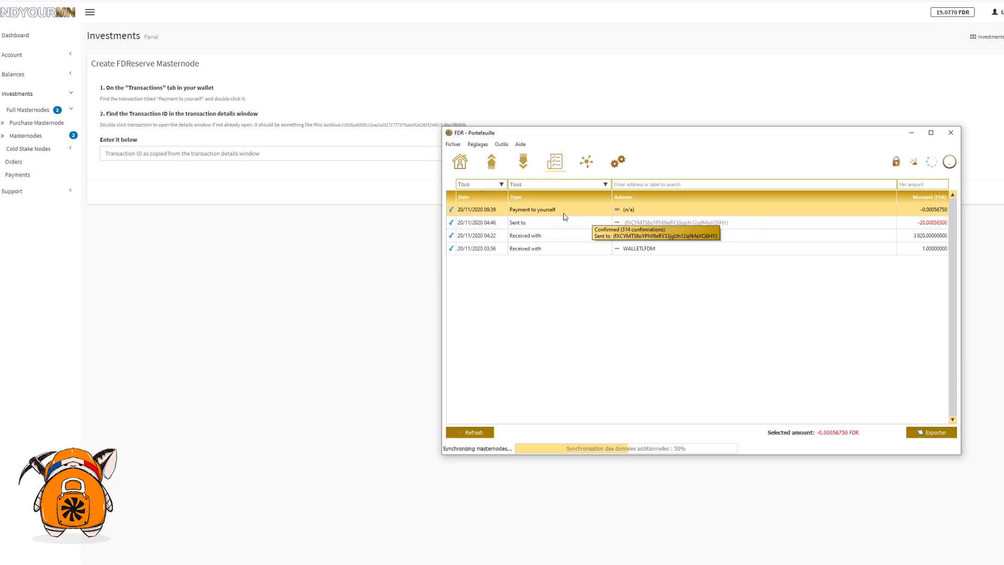
right_click(700, 213)
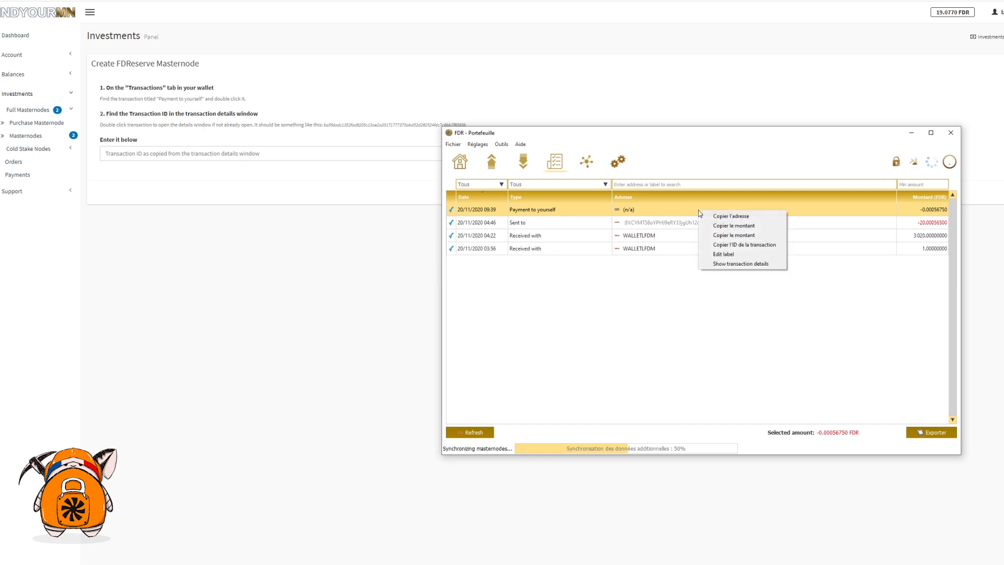
left_click(733, 264)
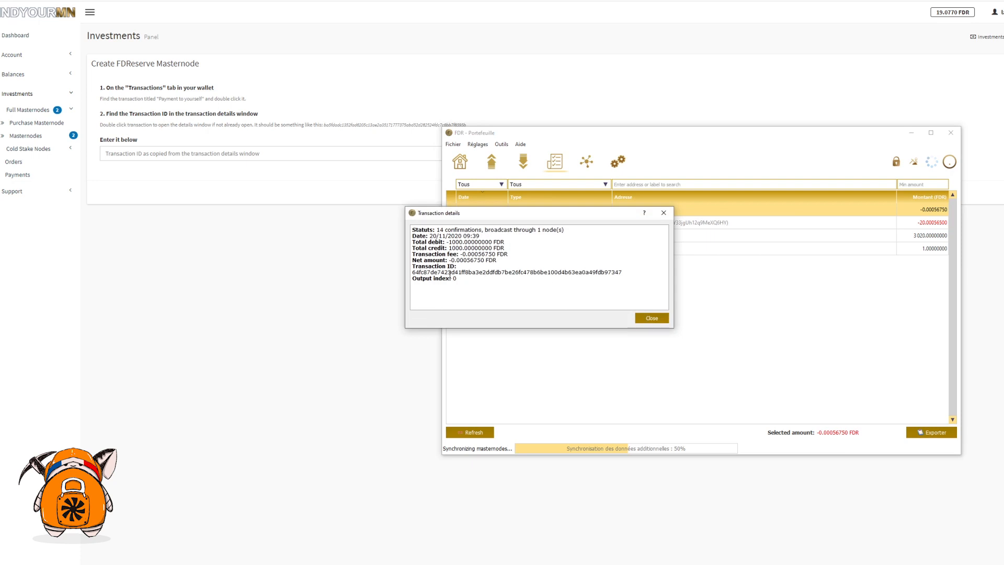
Step: Copy the full transaction ID and bring up paste in FindYourMN's transaction ID field
left_click_drag(412, 272, 623, 272)
right_click(506, 270)
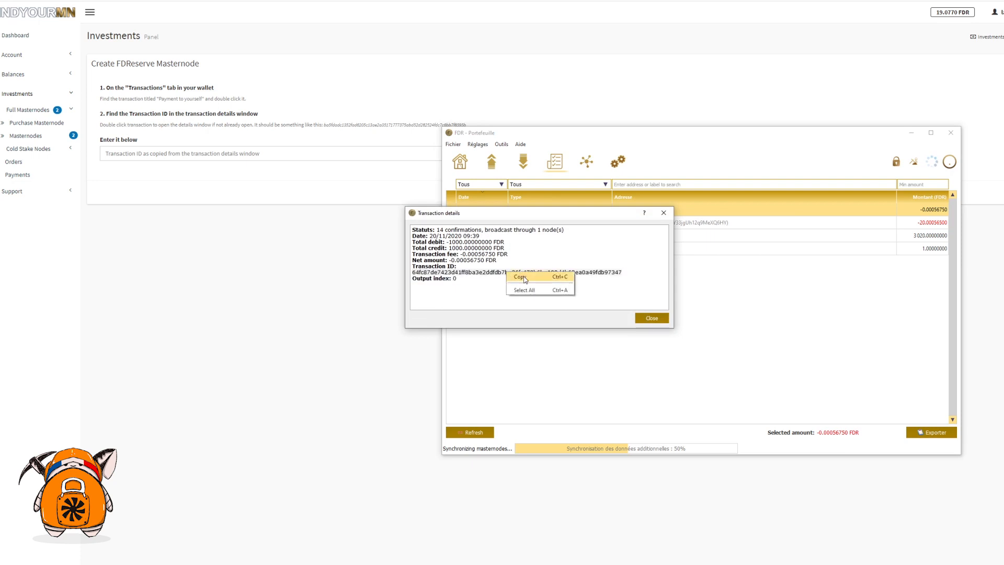
left_click(523, 275)
left_click(198, 154)
right_click(200, 157)
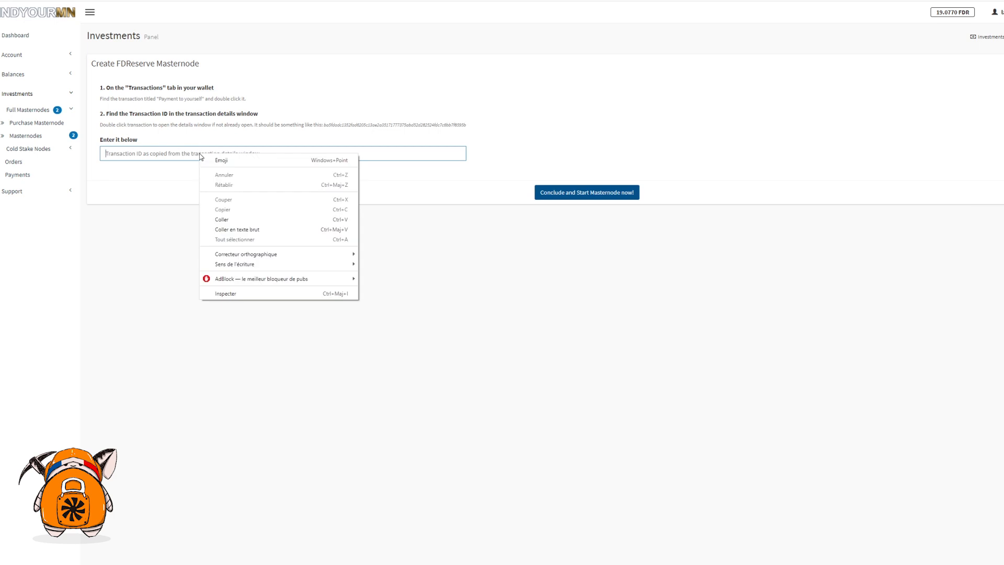
Step: Paste the transaction ID to create MN1, then copy its masternode conf line
left_click(224, 219)
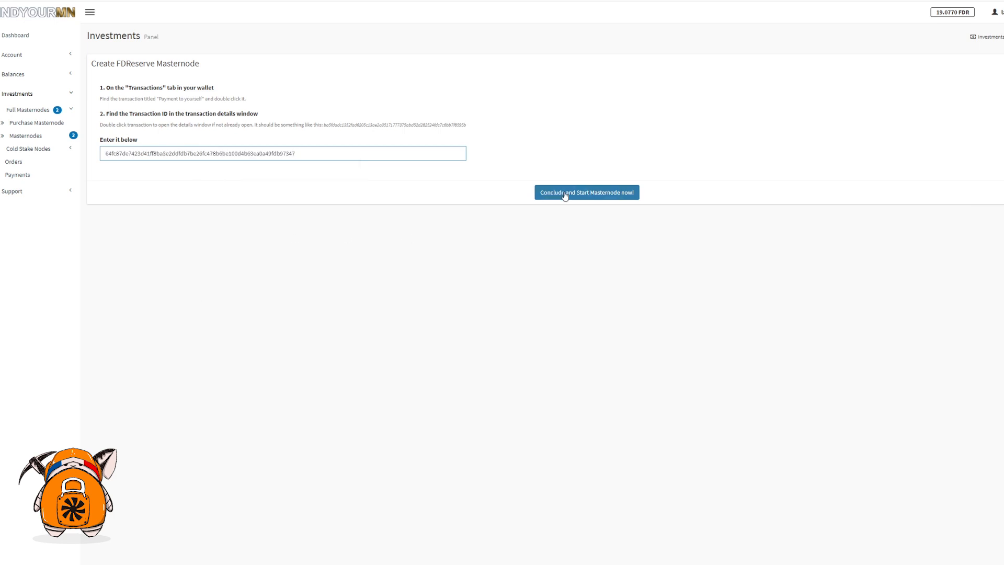
left_click(565, 193)
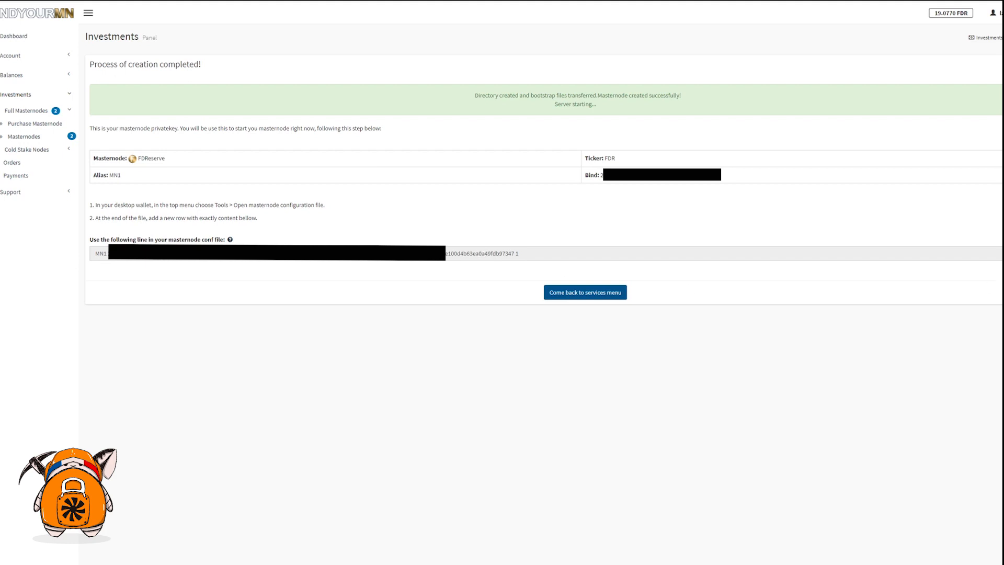
left_click(573, 258)
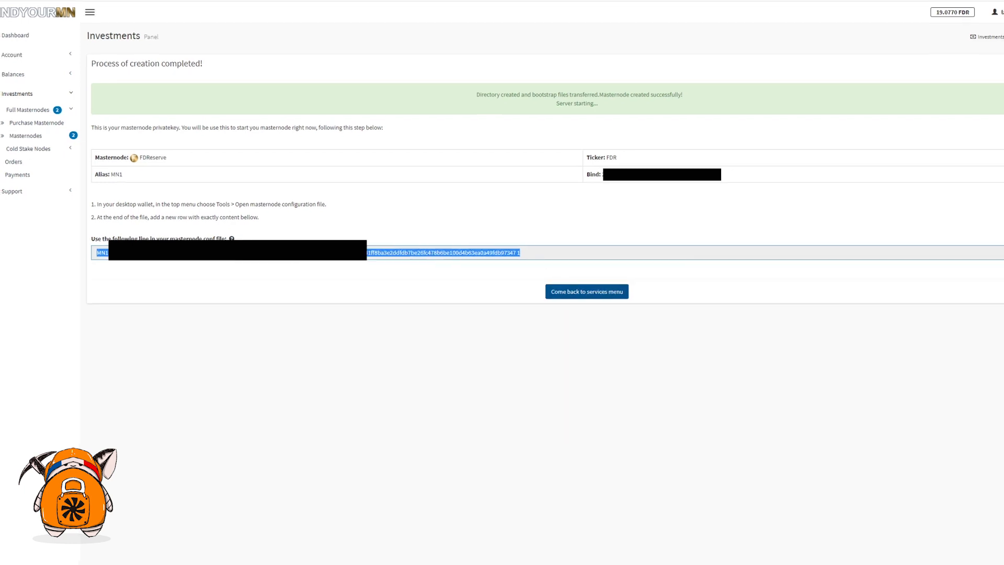
key("alt+Tab")
left_click(462, 147)
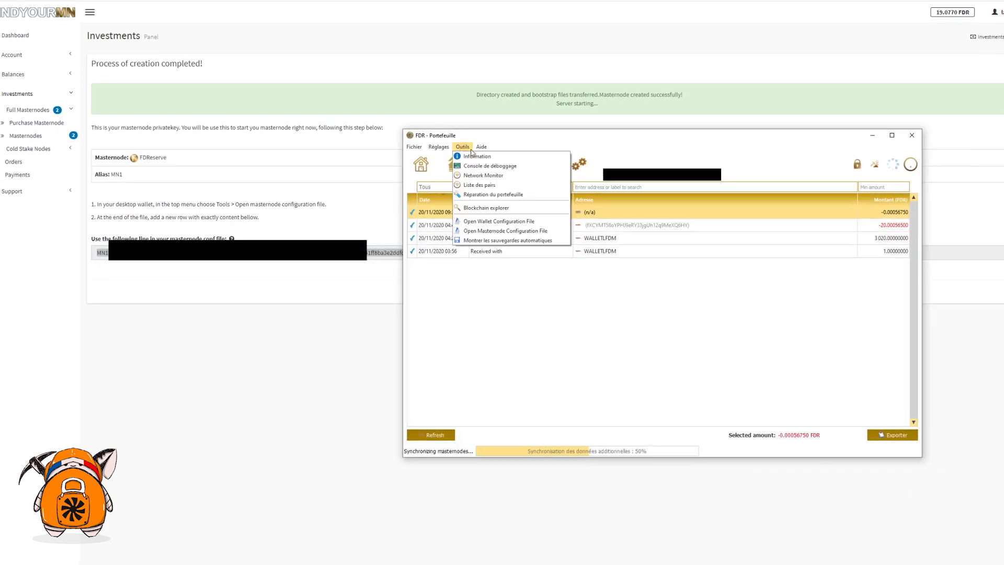
Step: Swap masternode.conf's example text for the MN1 line, then save and close Notepad
left_click(484, 232)
left_click_drag(803, 194, 332, 182)
key("ctrl+a")
key("Delete")
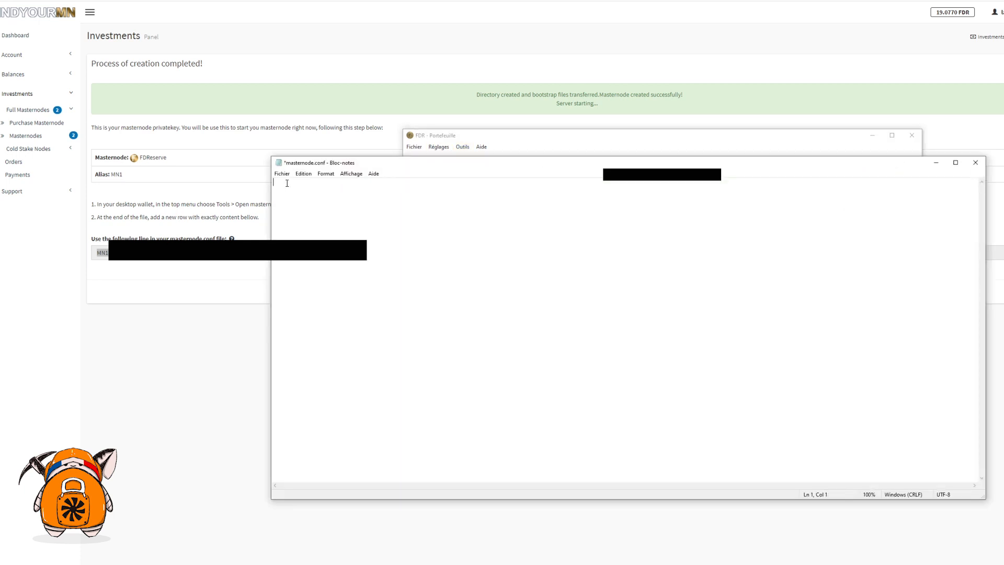
key("ctrl+v")
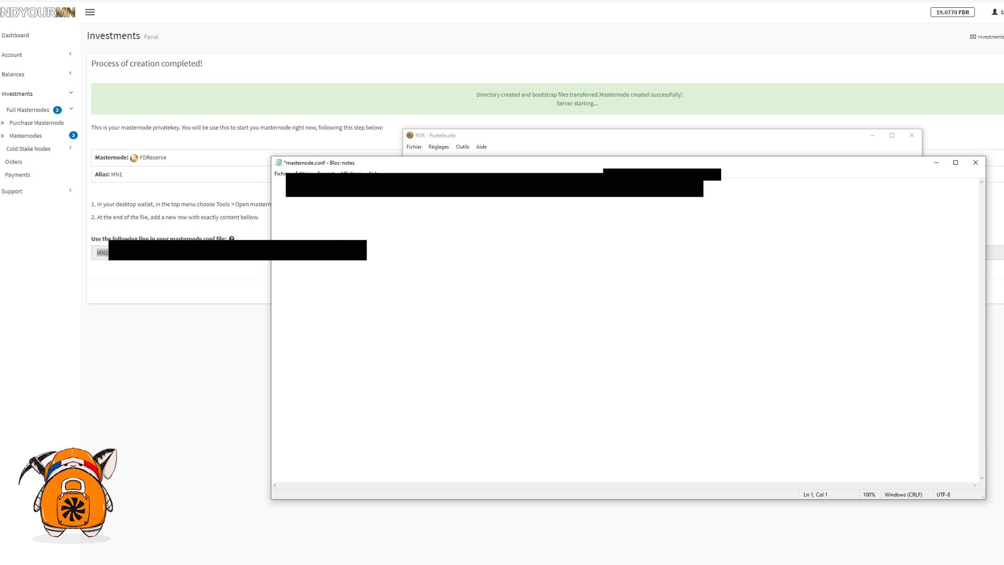
key("ctrl+v")
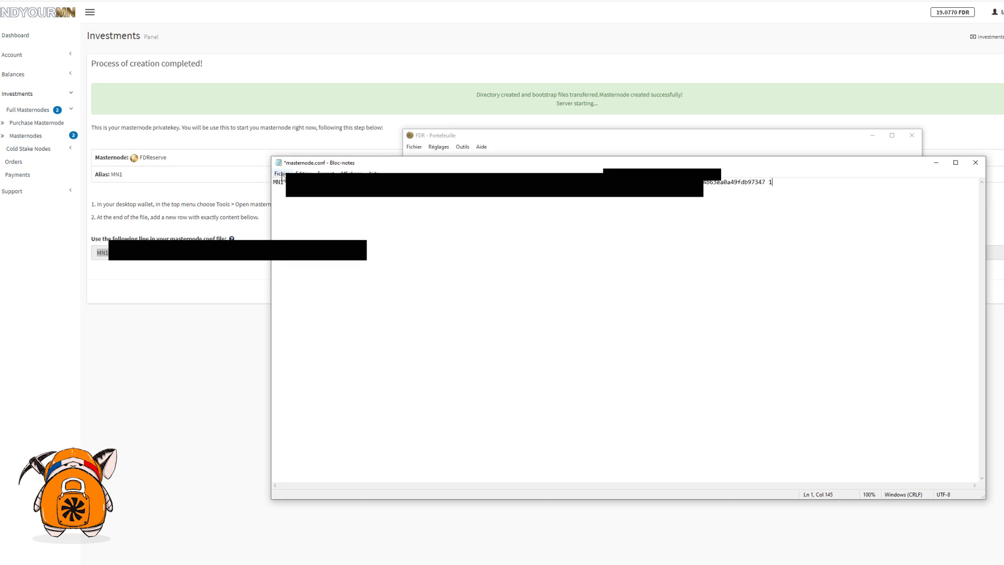
left_click(282, 176)
left_click(298, 222)
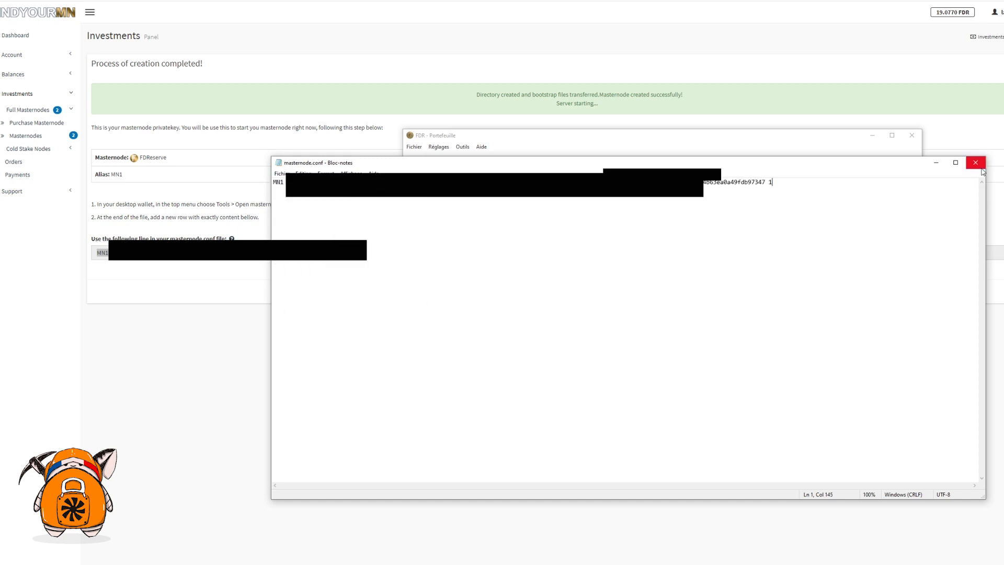
left_click(975, 163)
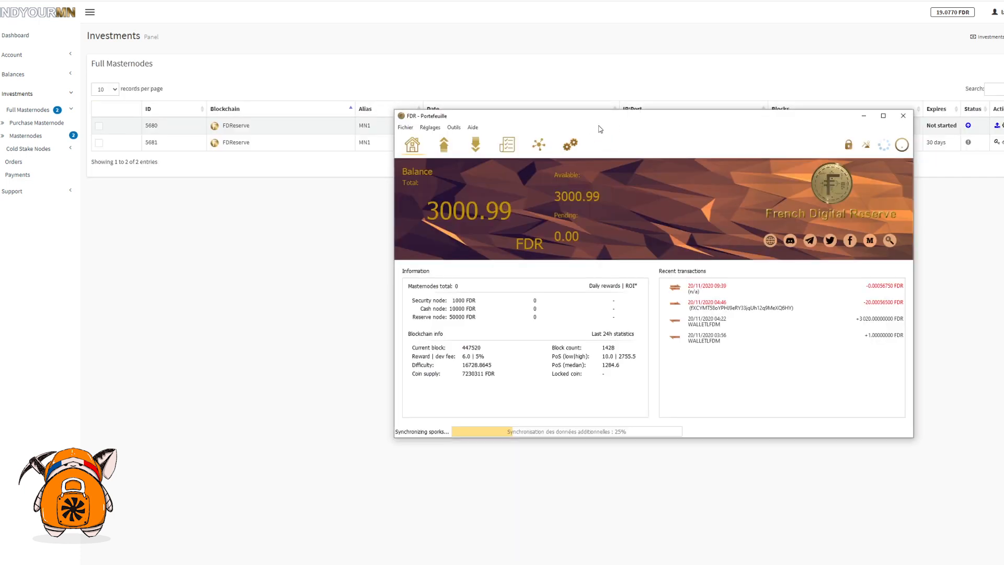
Step: Run startmasternode alias false MN1 in the wallet's debug console
left_click_drag(610, 120, 558, 135)
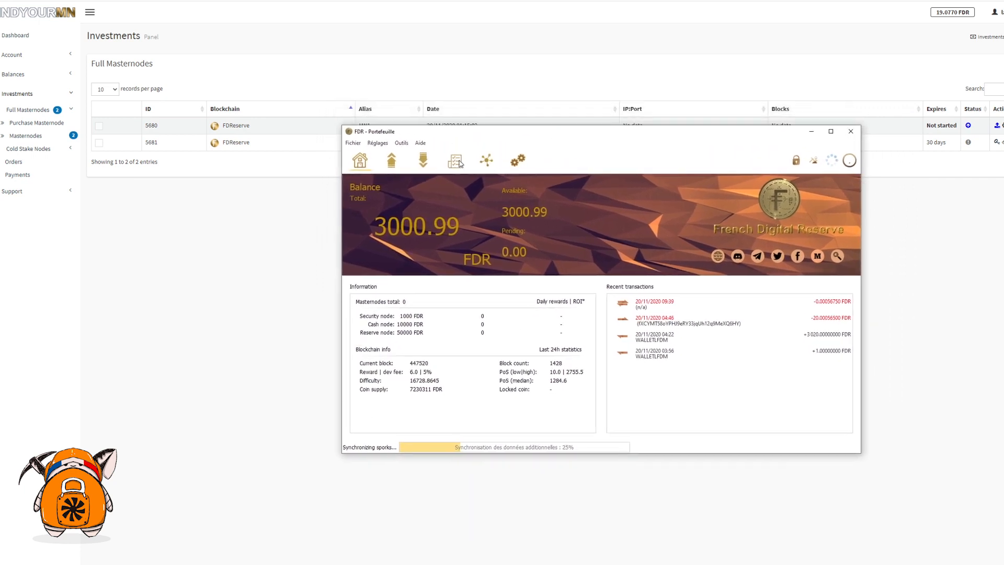
left_click(401, 142)
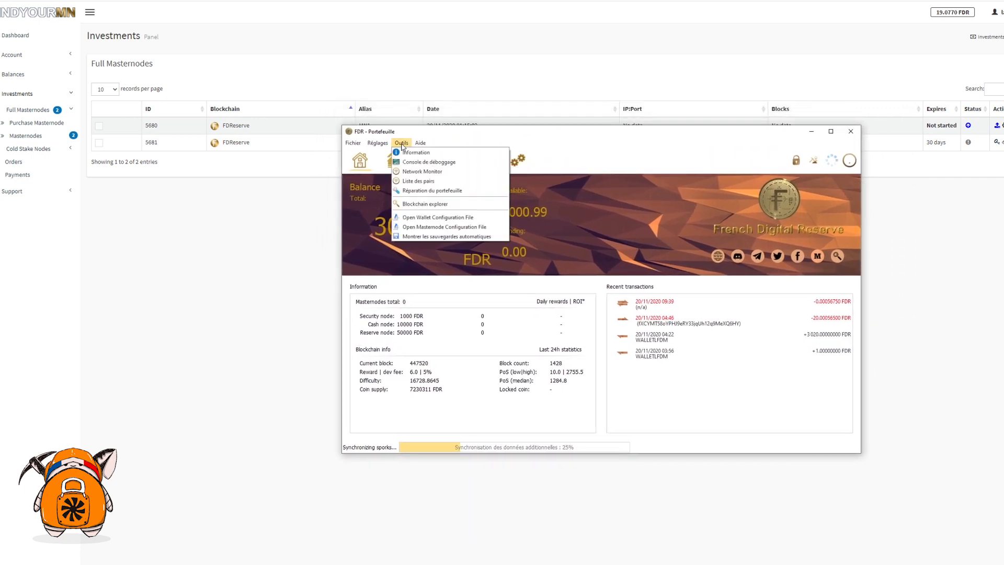
left_click(426, 162)
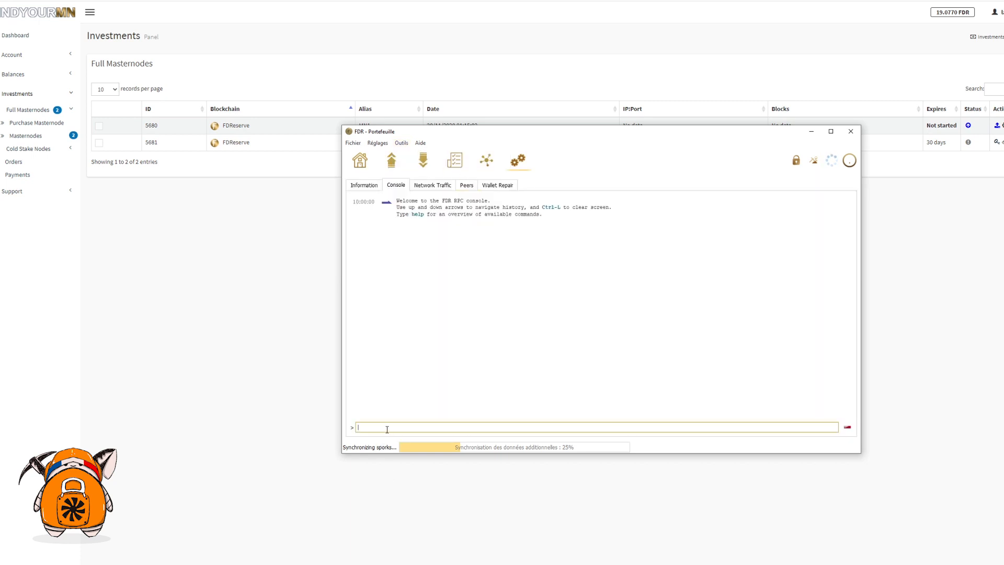
type("star")
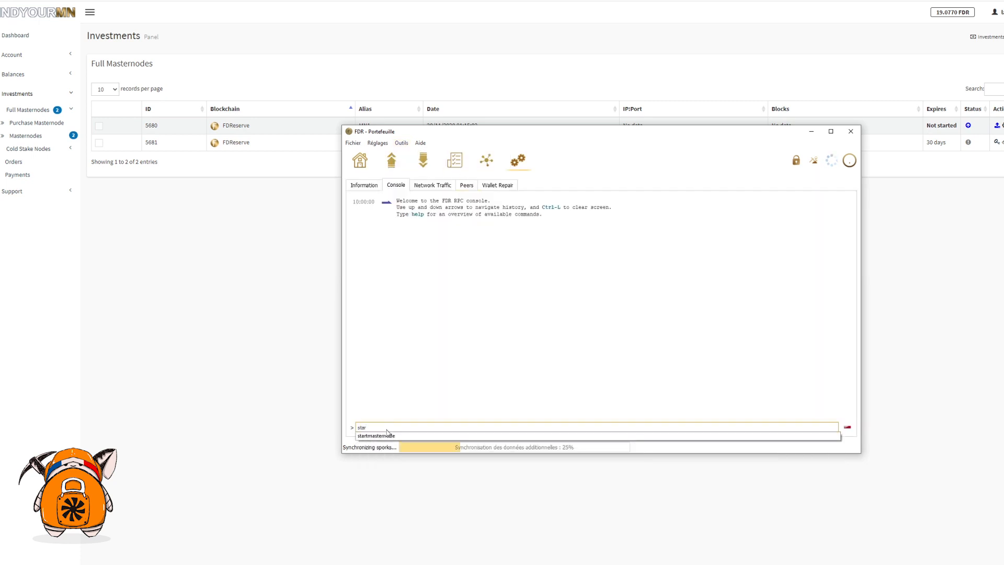
left_click(406, 437)
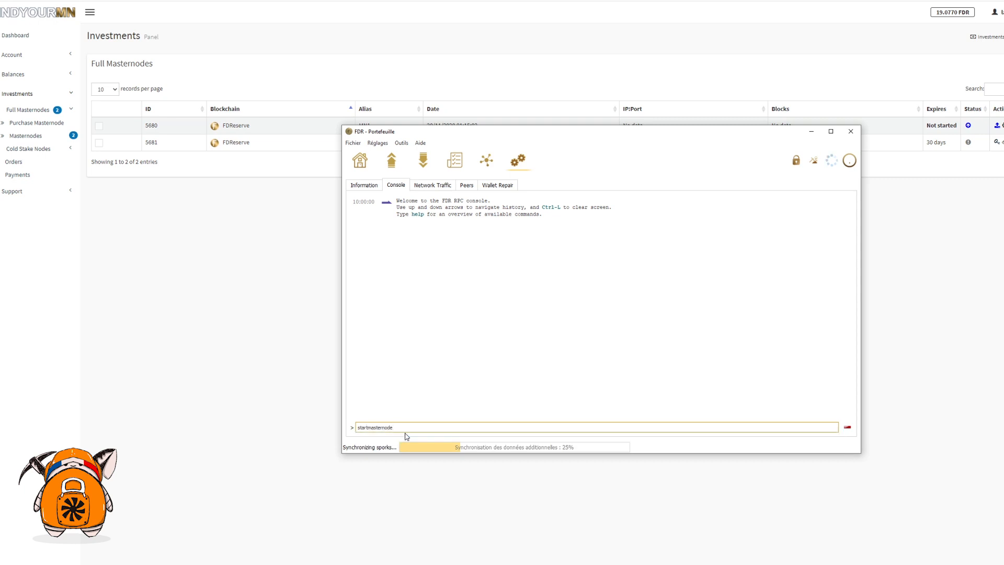
type("alias false MN1")
key("Return")
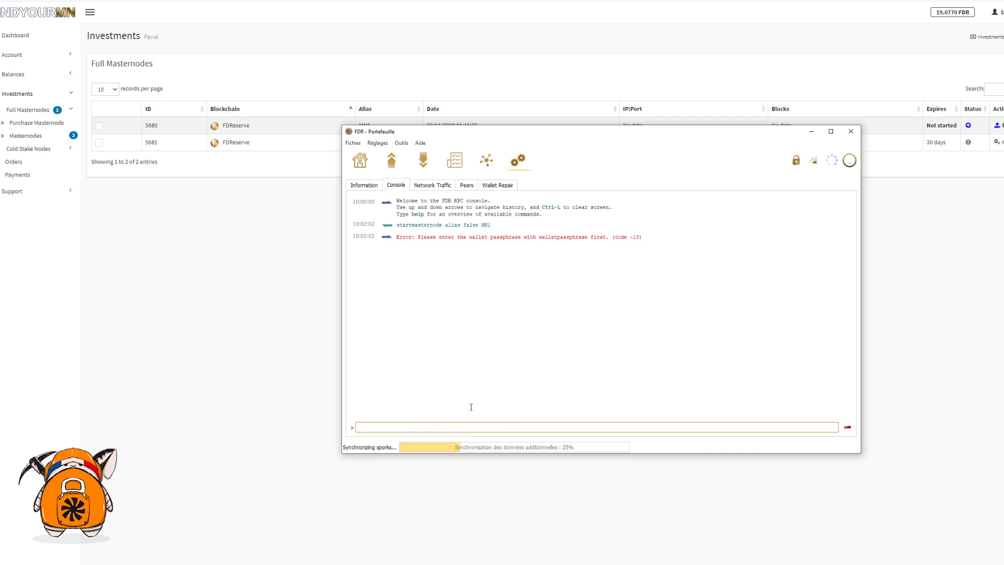
Step: Unlock the wallet with its passphrase and rerun the command until MN1 starts successfully
left_click(794, 162)
key("ctrl+v")
key("Return")
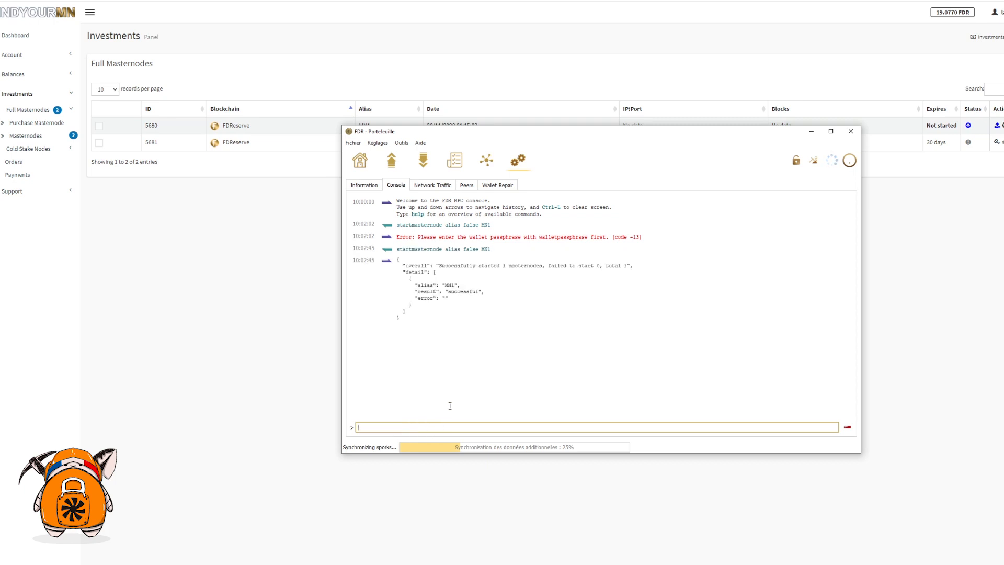
left_click_drag(449, 292, 475, 293)
left_click(491, 296)
left_click(943, 148)
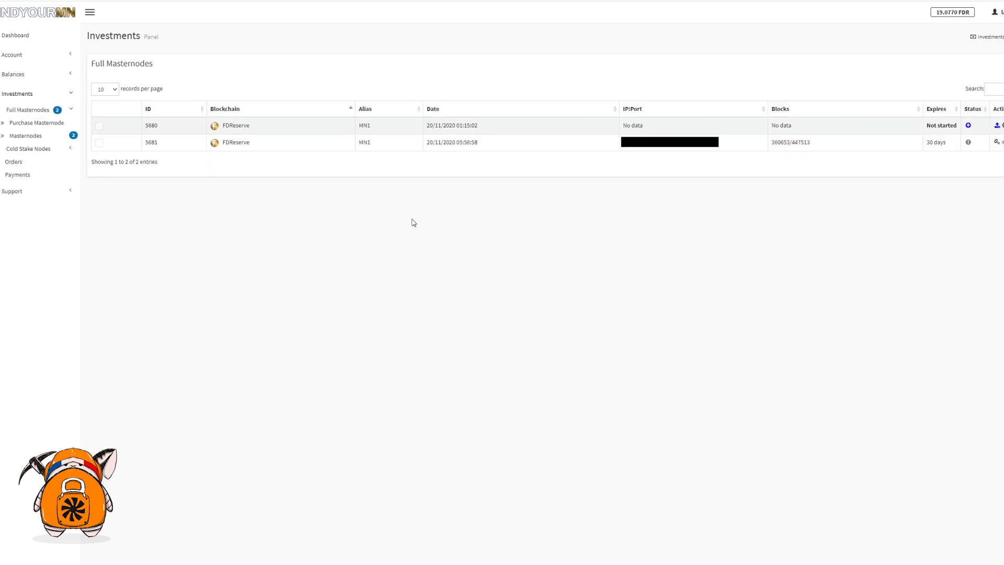
Step: Check node 5681's status and 30 days expiry, then tick its row checkbox
mouse_move(970, 144)
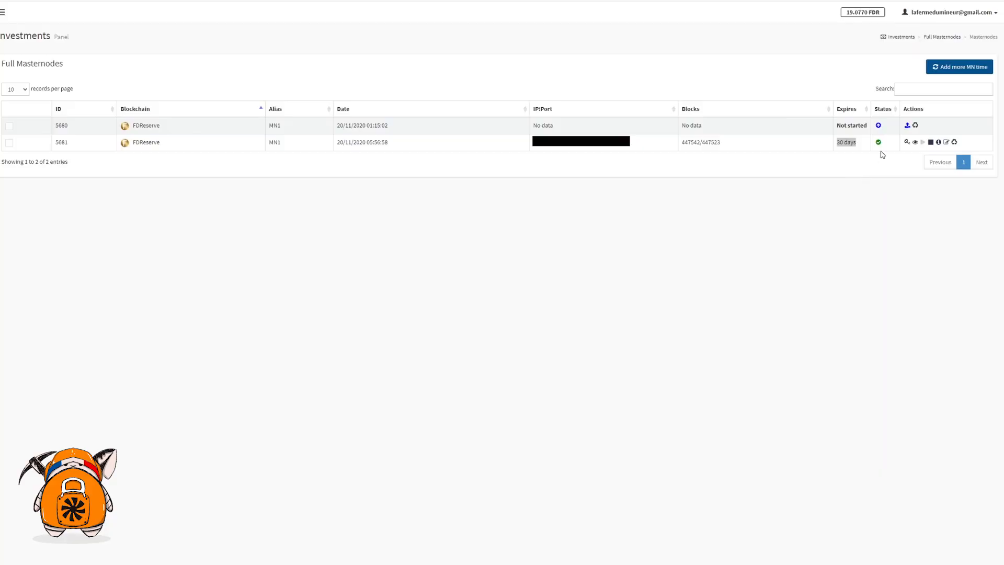
mouse_move(880, 146)
left_click(856, 143)
triple_click(840, 144)
left_click(858, 146)
left_click(9, 144)
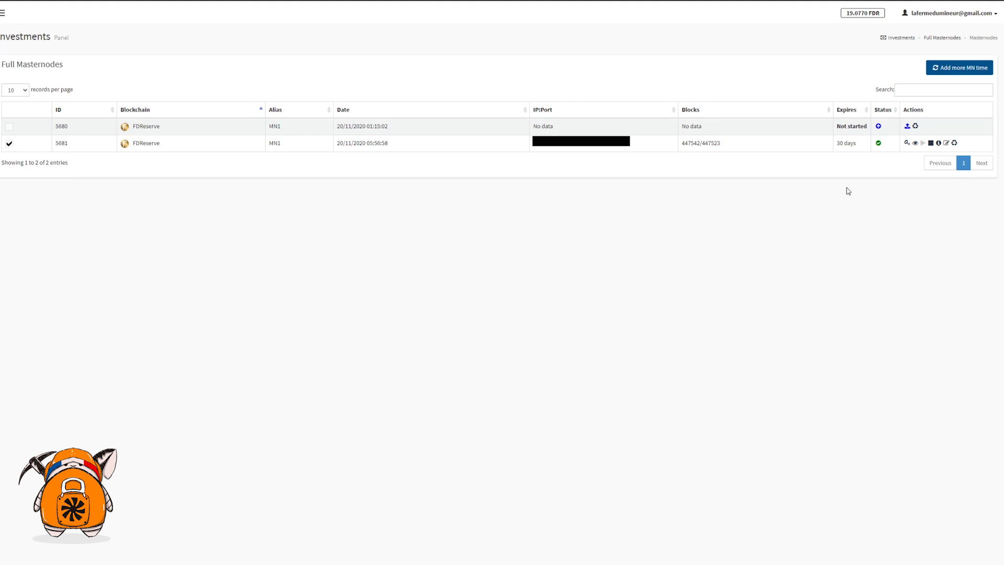
Step: Order and confirm a 30-day extension for node 5681, verifying it now expires in 120 days
left_click(944, 69)
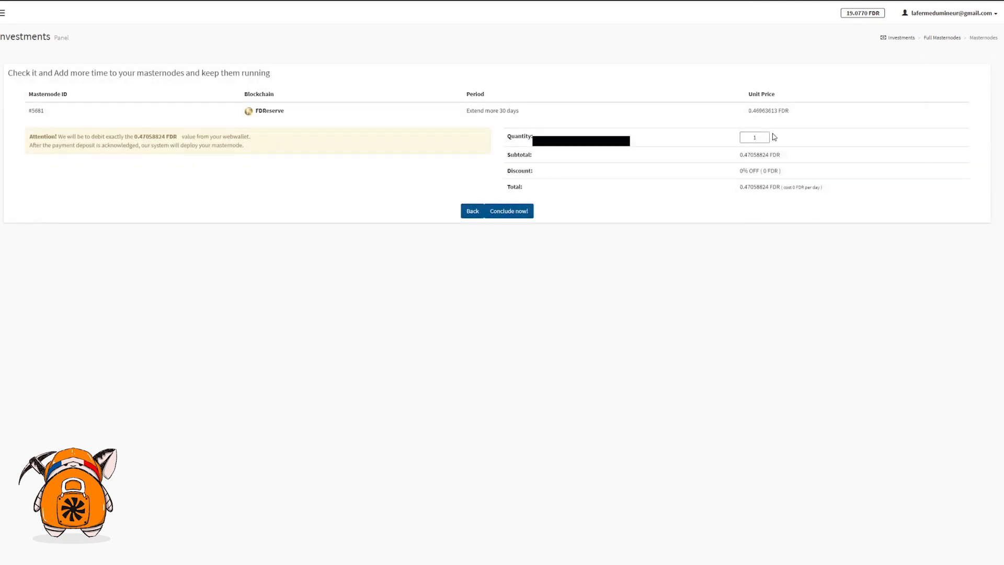
left_click(513, 215)
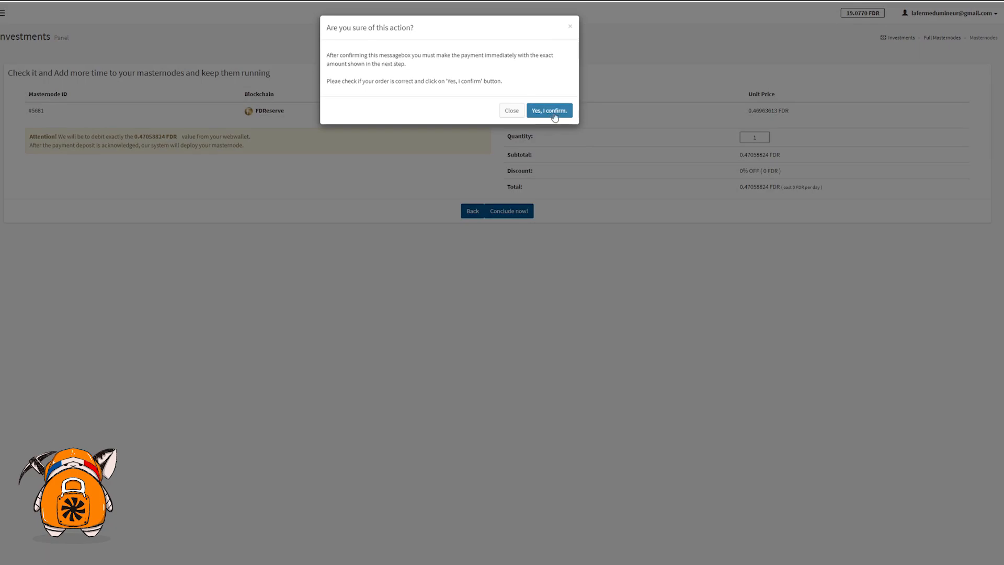
left_click(550, 118)
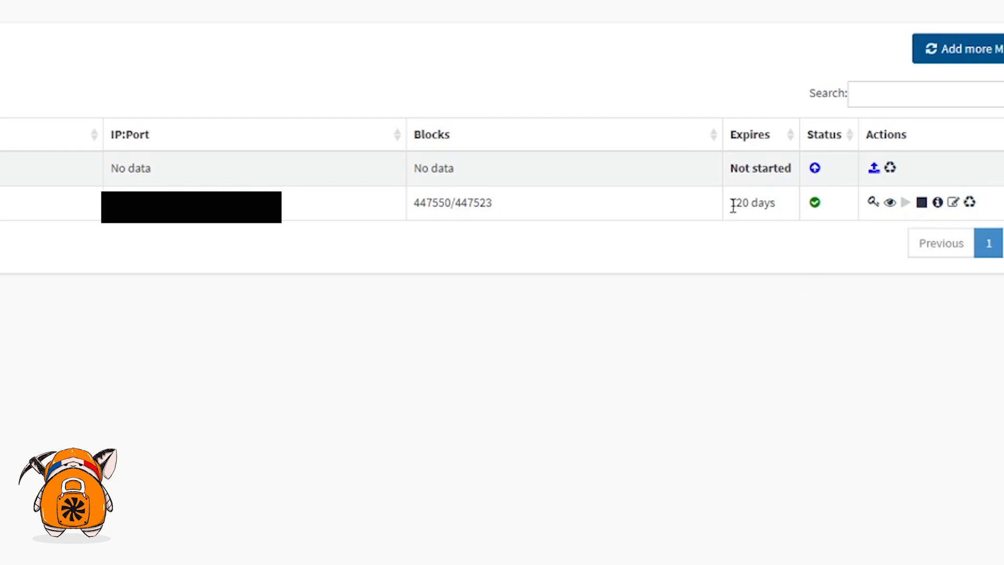
left_click_drag(735, 204, 790, 216)
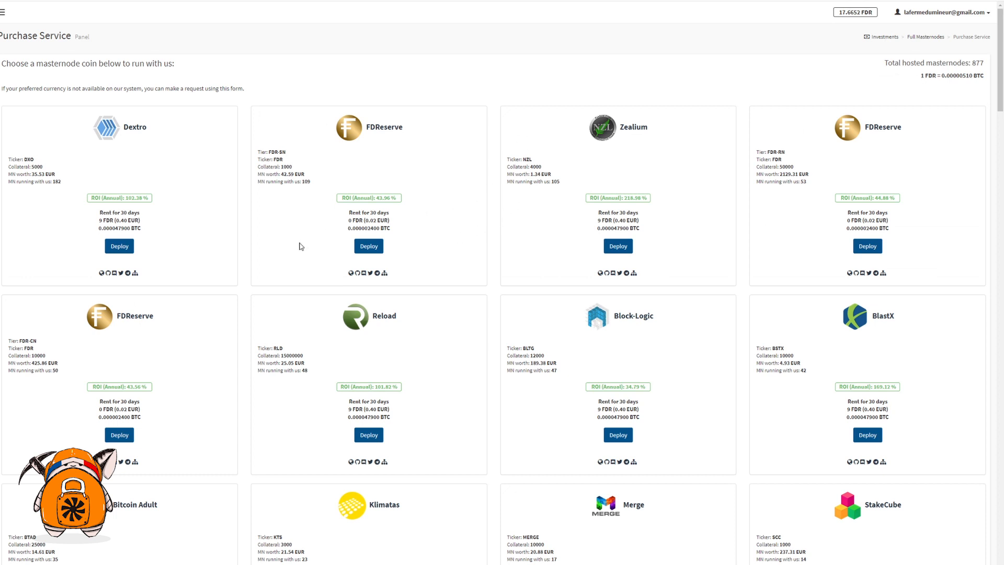
scroll(339, 178, "down", 2)
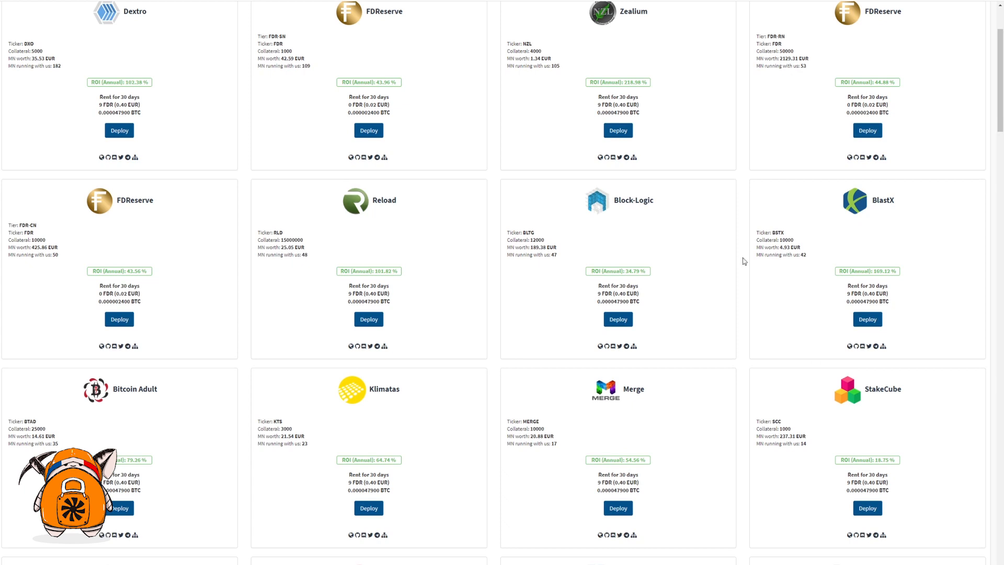